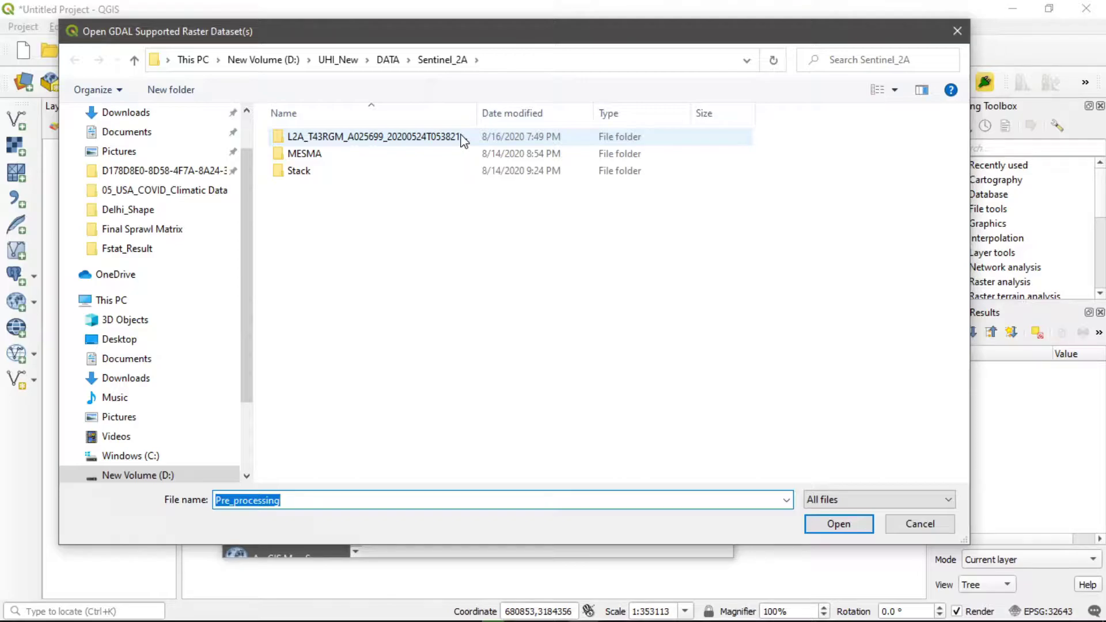
Load the Sentinel-2 bands B02, B03, B04 and B08 from the L2A_T43RGM_A025699_20200524T053821_2020-05-24 folder as raster layers.
{"action": "double_click", "coordinate": [398, 143]}
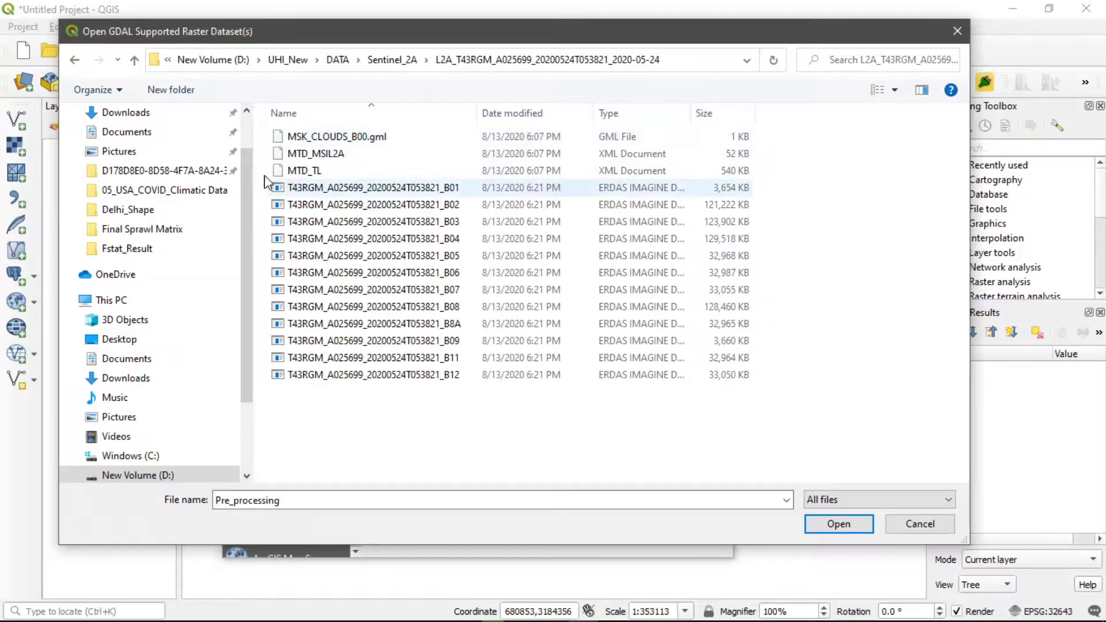
{"action": "left_click", "coordinate": [442, 205]}
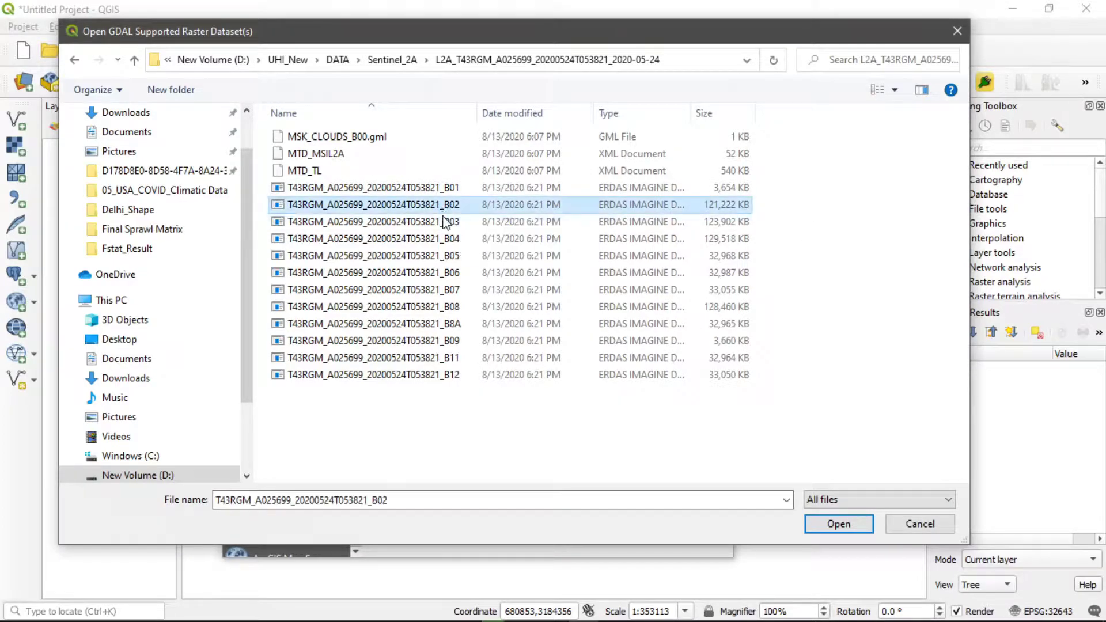
{"action": "left_click", "coordinate": [444, 222], "text": "ctrl"}
{"action": "left_click", "coordinate": [445, 239], "text": "ctrl"}
{"action": "left_click", "coordinate": [458, 307], "text": "ctrl"}
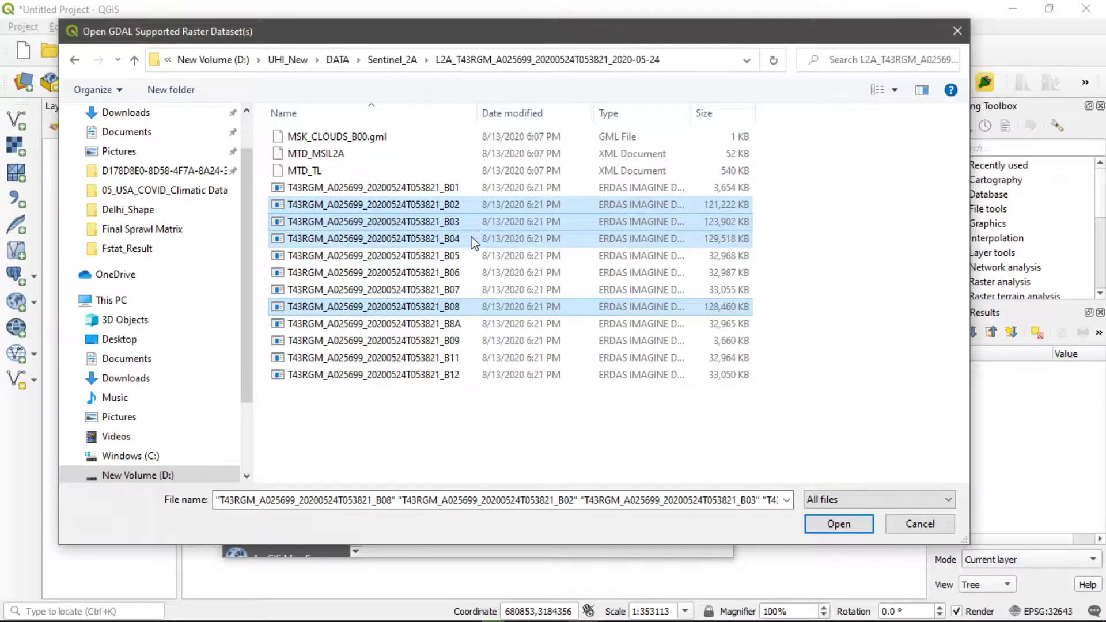
{"action": "left_click", "coordinate": [856, 525]}
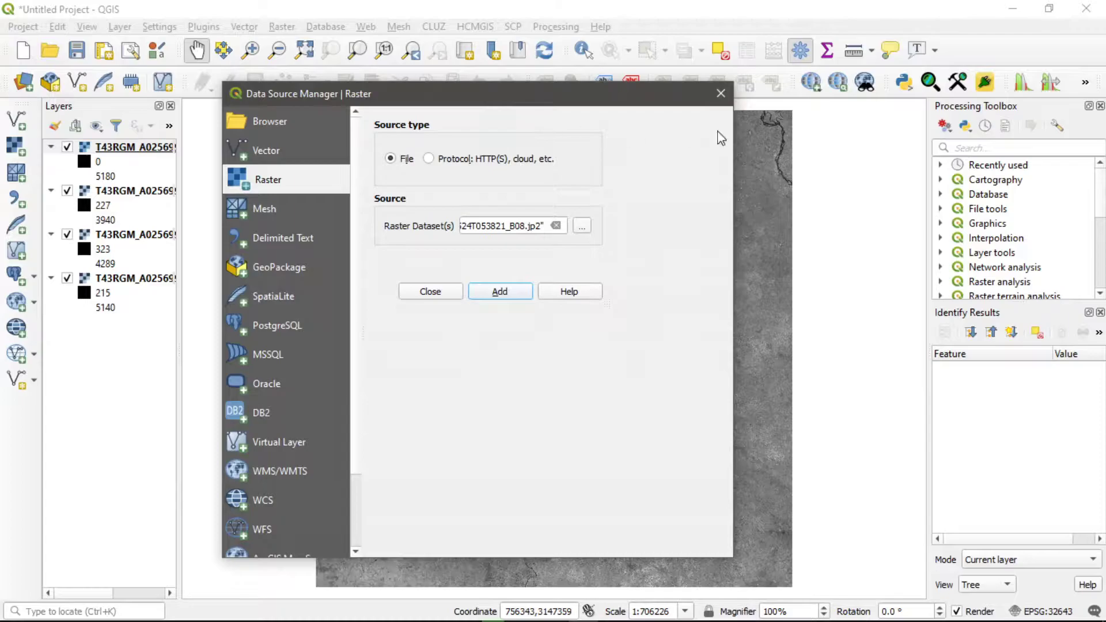
{"action": "left_click", "coordinate": [716, 97]}
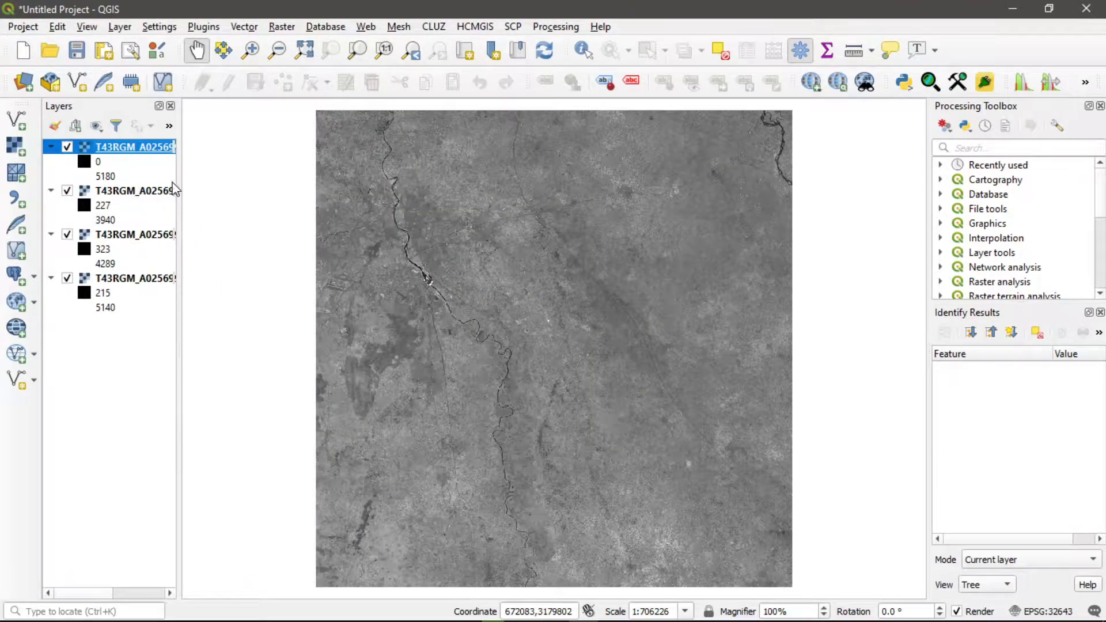
Widen the layer list to show full names, then hide the B08 and B04 layers while keeping B03 and B02 visible.
{"action": "left_click_drag", "start_coordinate": [181, 175], "coordinate": [335, 167]}
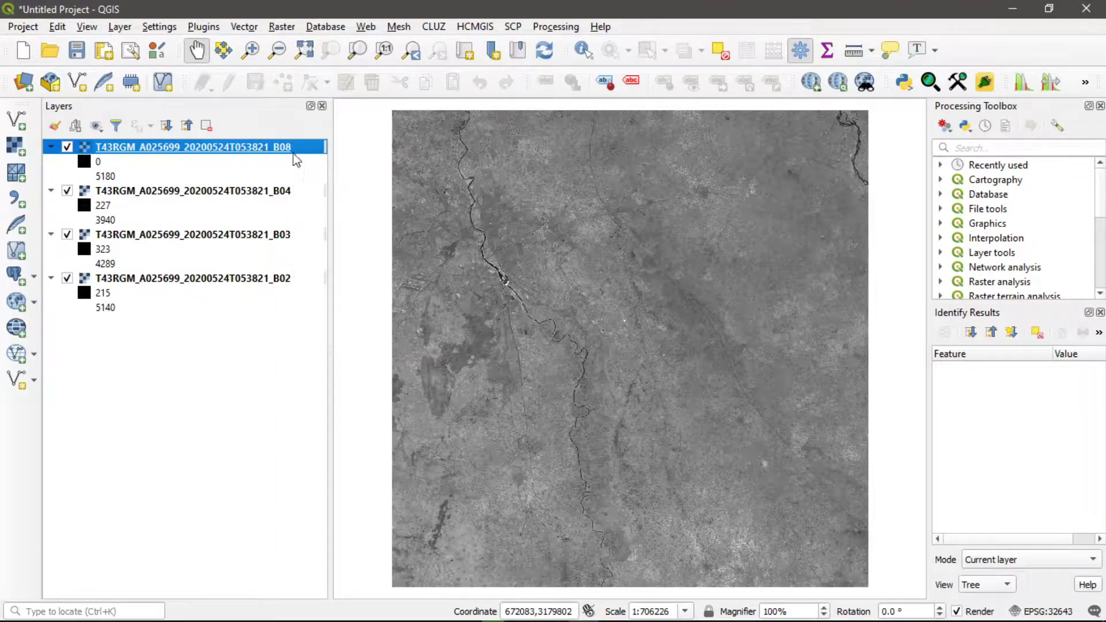
{"action": "left_click", "coordinate": [67, 147]}
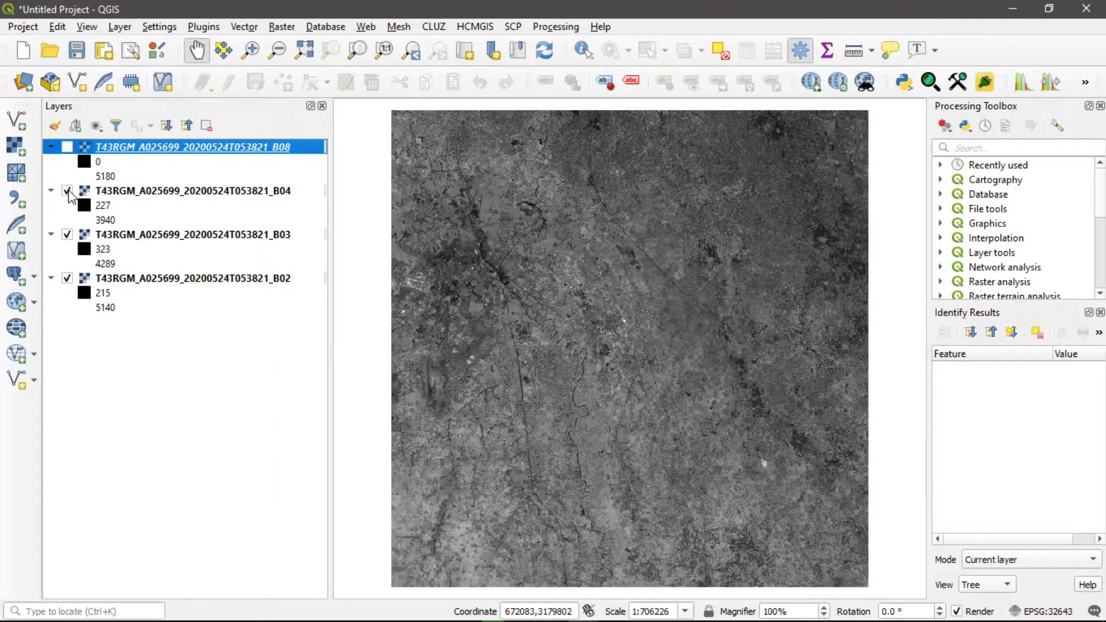
{"action": "left_click", "coordinate": [67, 190]}
{"action": "left_click", "coordinate": [67, 235]}
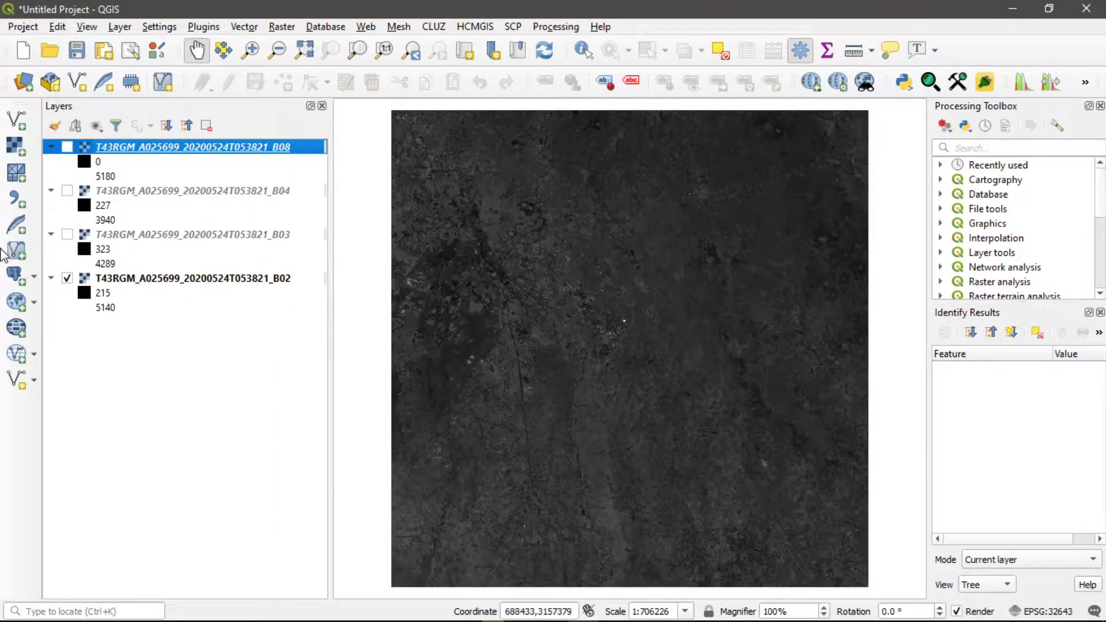
{"action": "left_click", "coordinate": [67, 235]}
Identify the values of several individual pixels in the B03 layer within the built-up area.
{"action": "scroll", "coordinate": [481, 295], "scroll_direction": "up", "scroll_amount": 3}
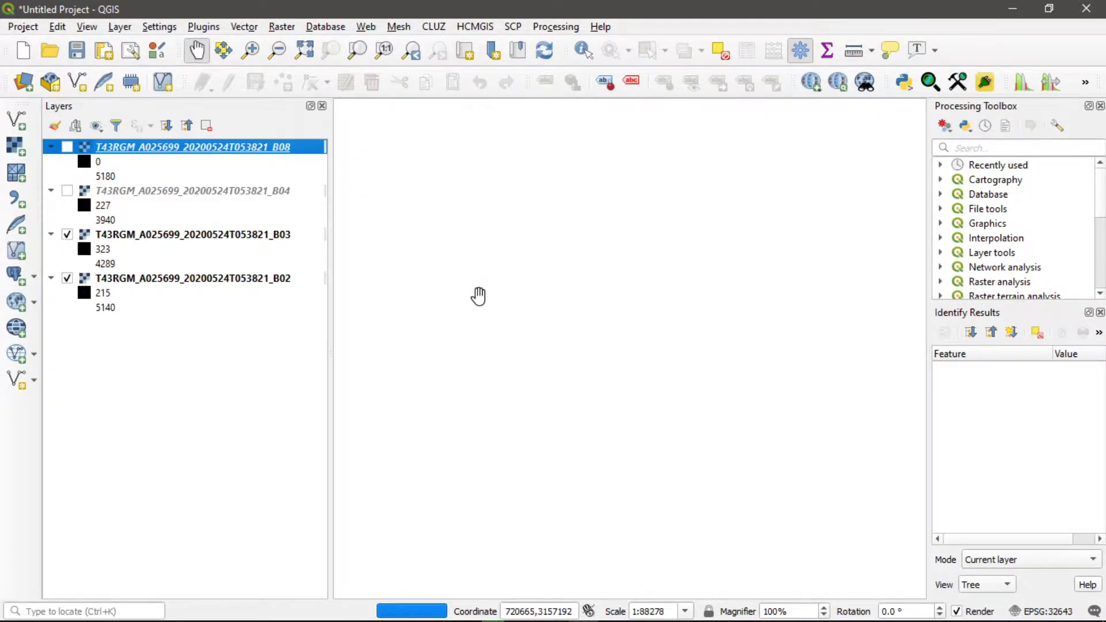
{"action": "scroll", "coordinate": [461, 215], "scroll_direction": "up", "scroll_amount": 1}
{"action": "scroll", "coordinate": [462, 205], "scroll_direction": "up", "scroll_amount": 2}
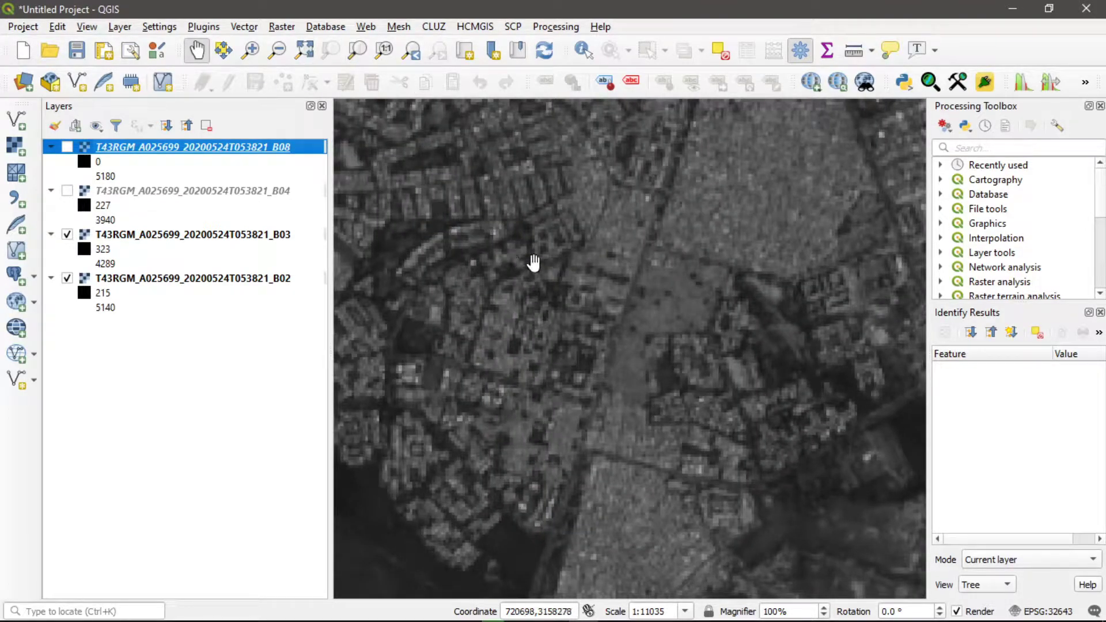
{"action": "scroll", "coordinate": [532, 262], "scroll_direction": "up", "scroll_amount": 2}
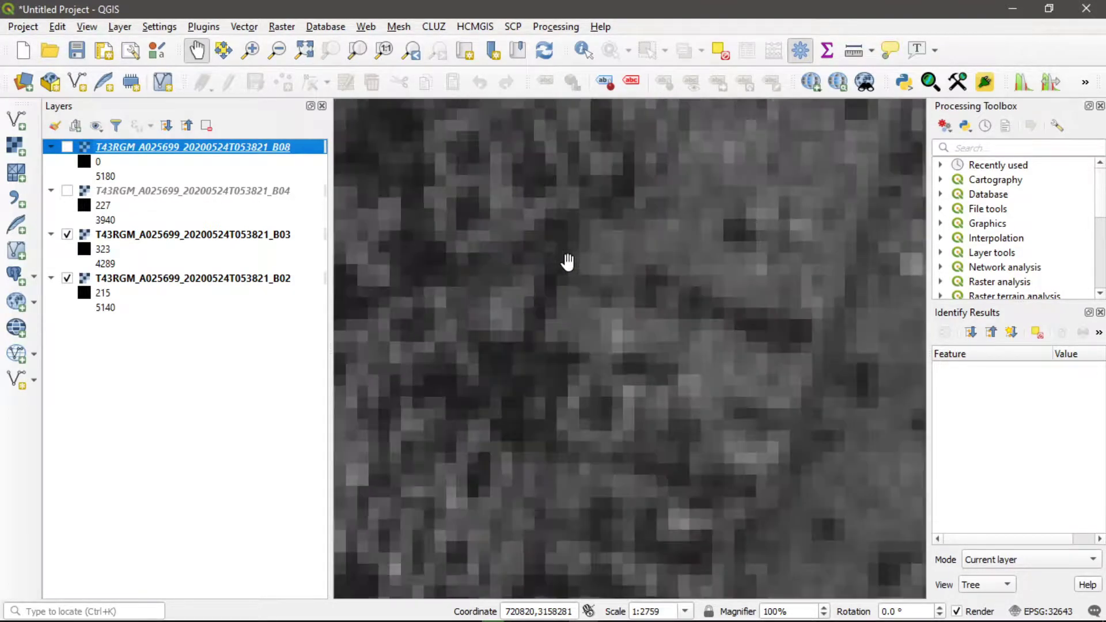
{"action": "scroll", "coordinate": [499, 294], "scroll_direction": "up", "scroll_amount": 1}
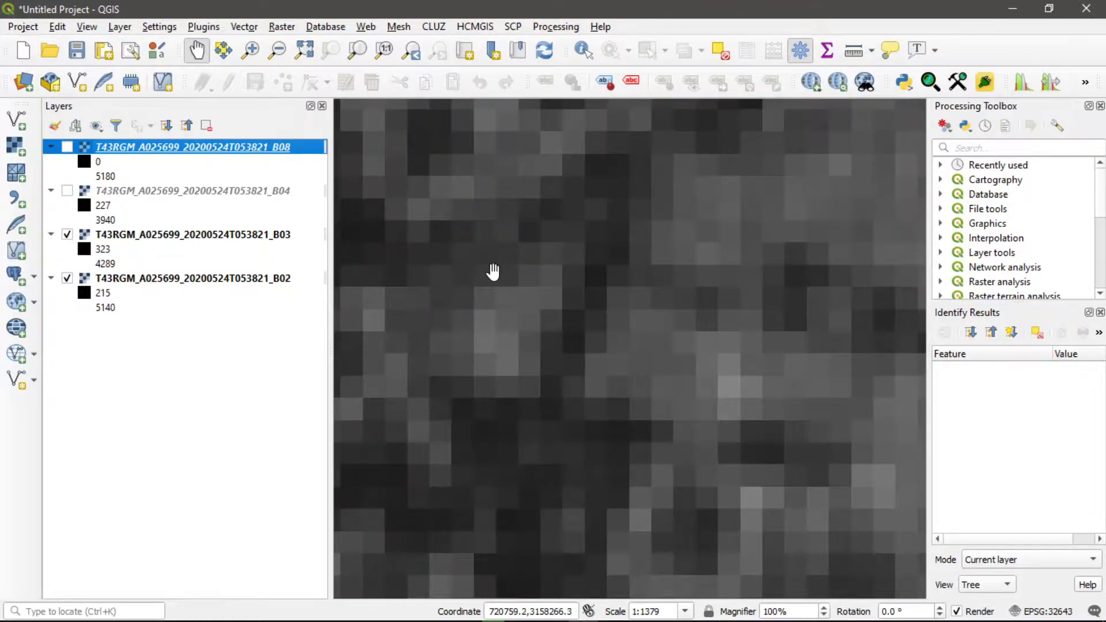
{"action": "left_click", "coordinate": [584, 50]}
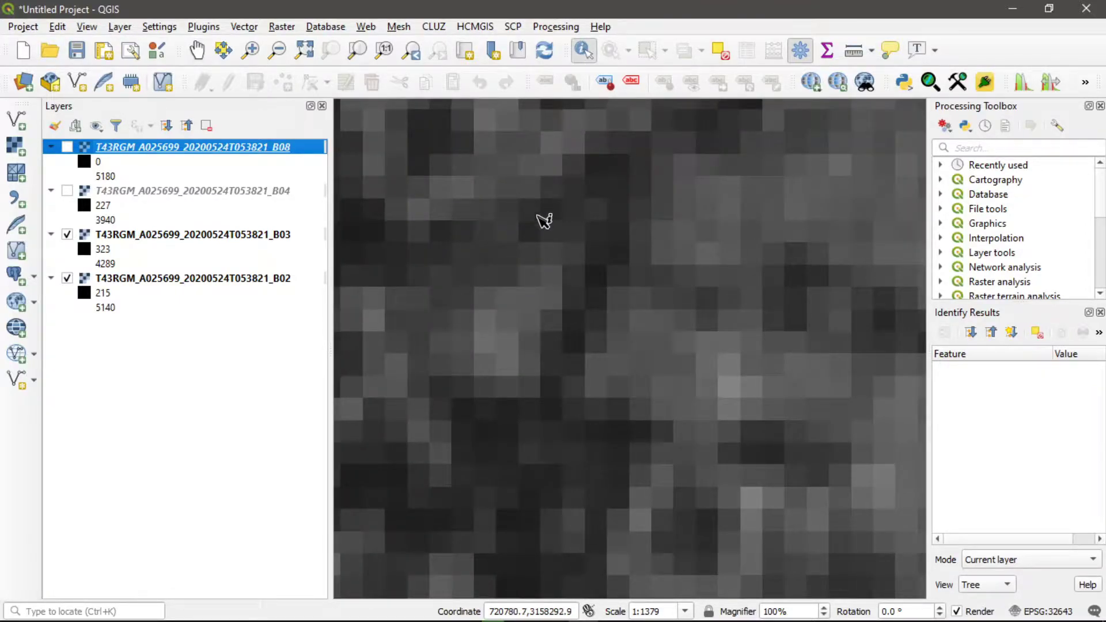
{"action": "left_click", "coordinate": [237, 236]}
{"action": "left_click", "coordinate": [499, 323]}
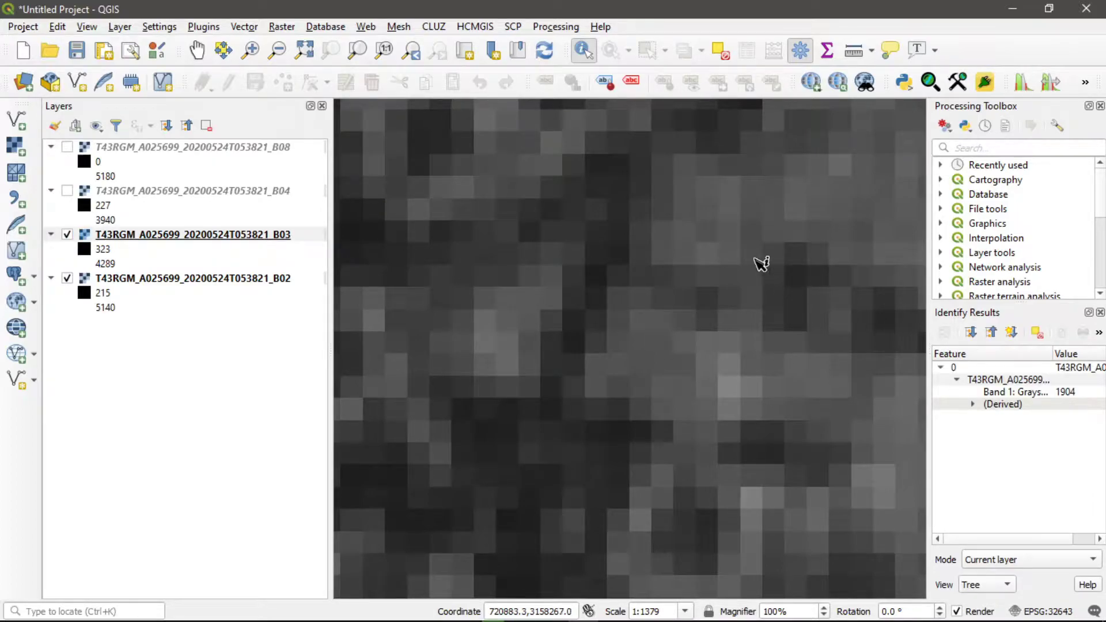
{"action": "left_click", "coordinate": [689, 235]}
{"action": "left_click", "coordinate": [504, 191]}
Examine the B03 image at different scales, from the city blocks and bright rooftops out to the river and surroundings.
{"action": "scroll", "coordinate": [477, 301], "scroll_direction": "down", "scroll_amount": 3}
{"action": "scroll", "coordinate": [502, 301], "scroll_direction": "down", "scroll_amount": 2}
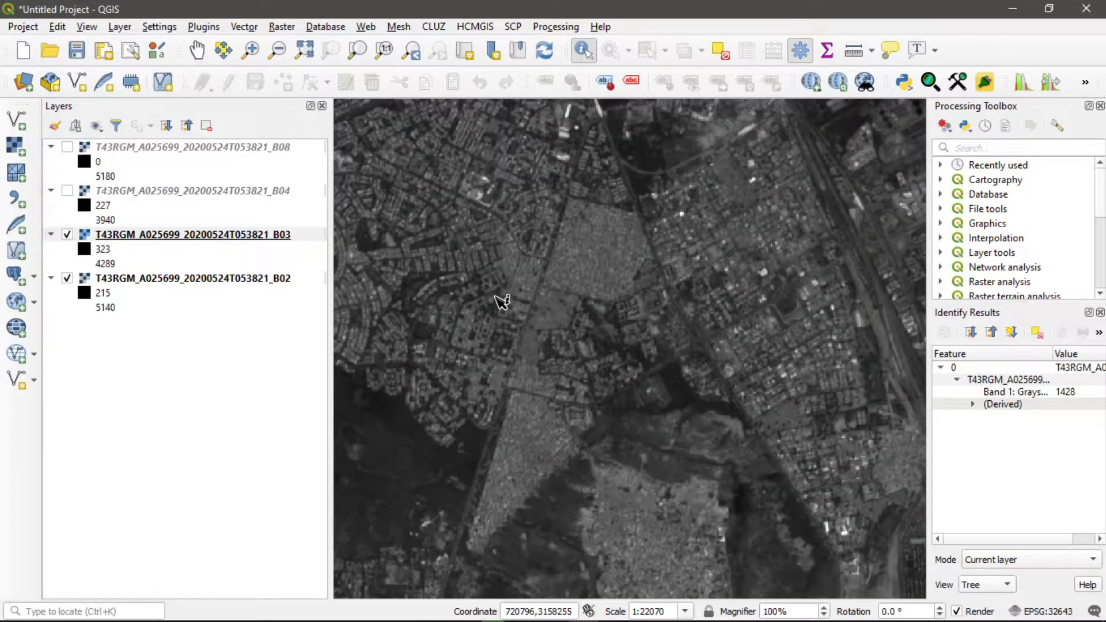
{"action": "scroll", "coordinate": [502, 302], "scroll_direction": "down", "scroll_amount": 1}
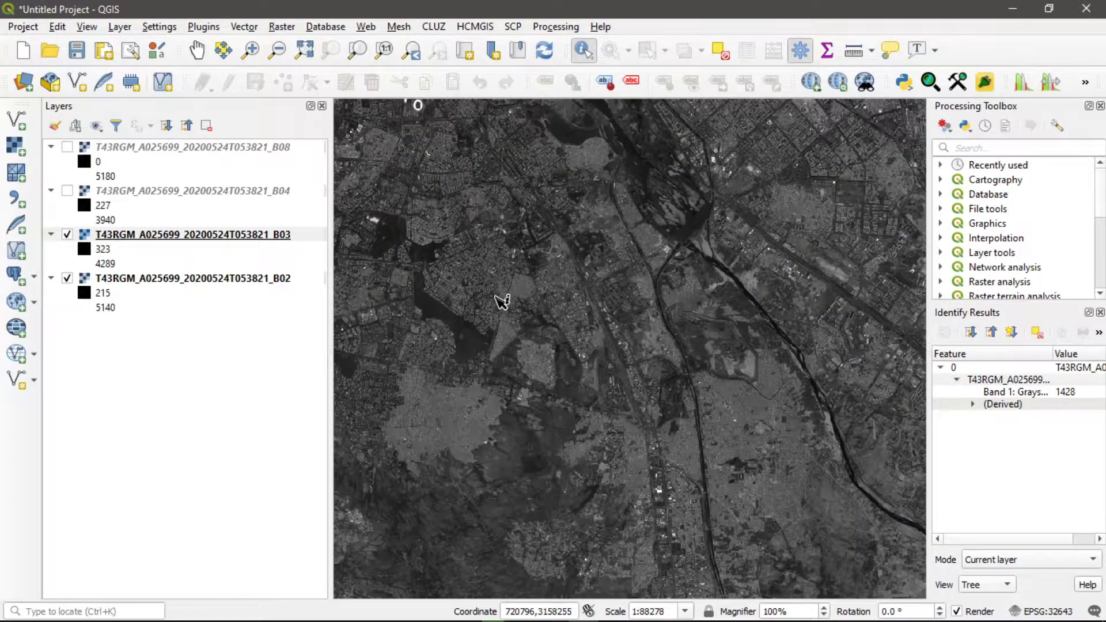
{"action": "scroll", "coordinate": [556, 285], "scroll_direction": "down", "scroll_amount": 1}
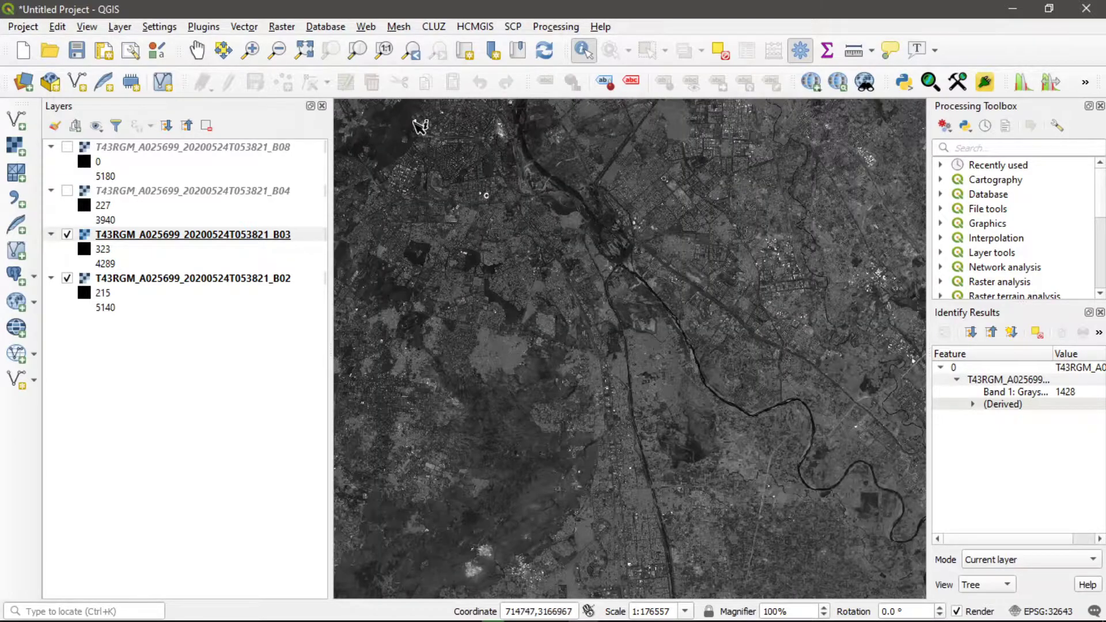
{"action": "scroll", "coordinate": [420, 124], "scroll_direction": "up", "scroll_amount": 4}
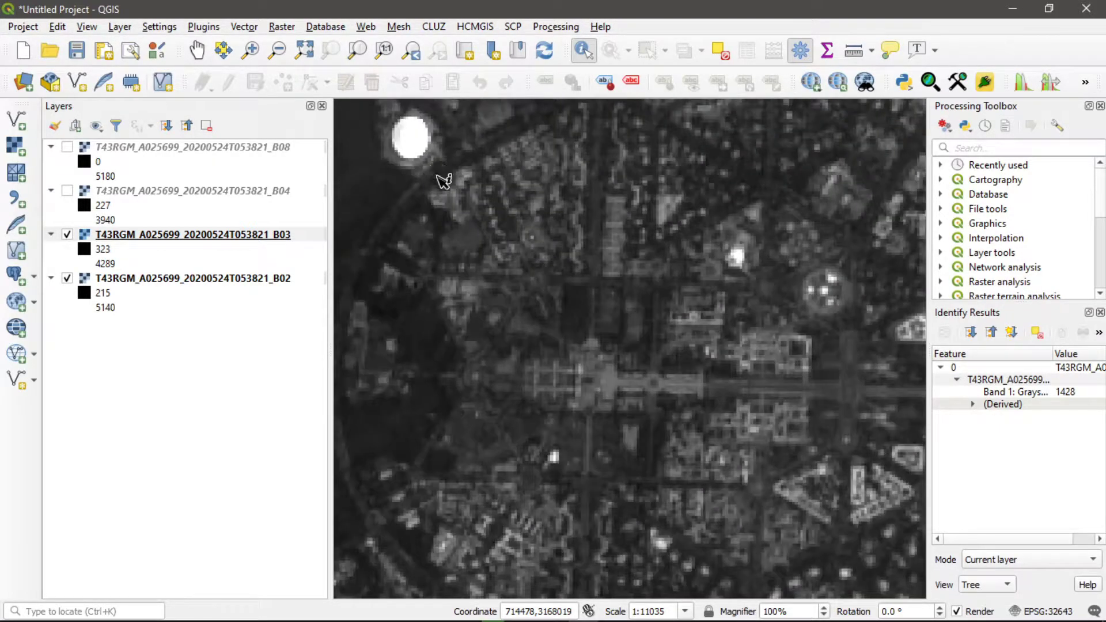
{"action": "scroll", "coordinate": [513, 236], "scroll_direction": "down", "scroll_amount": 2}
{"action": "scroll", "coordinate": [513, 236], "scroll_direction": "down", "scroll_amount": 1}
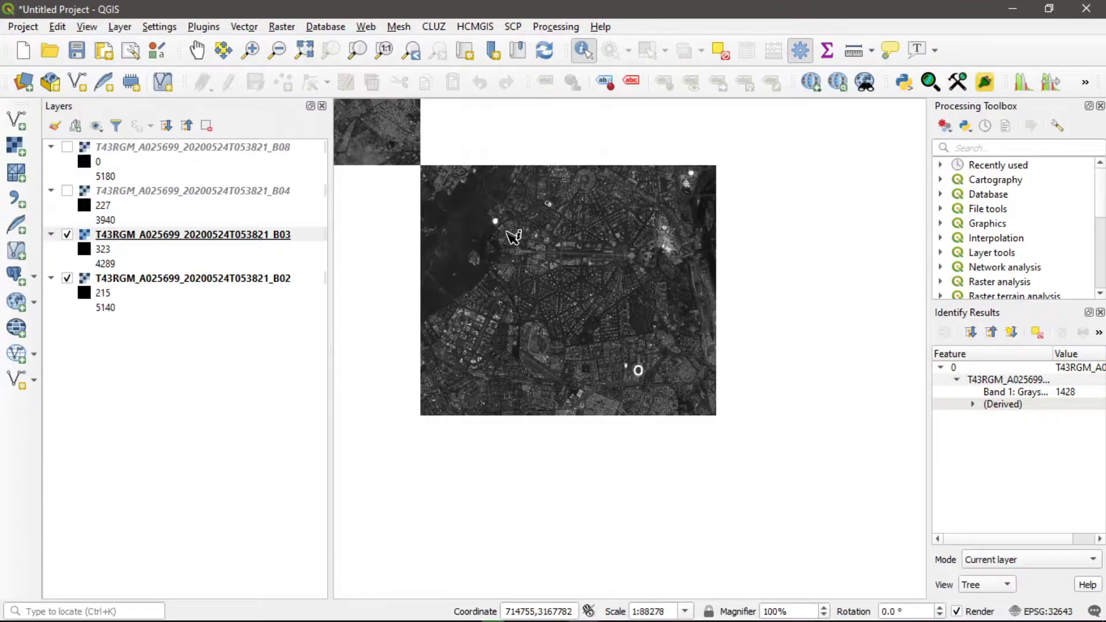
{"action": "scroll", "coordinate": [536, 236], "scroll_direction": "down", "scroll_amount": 2}
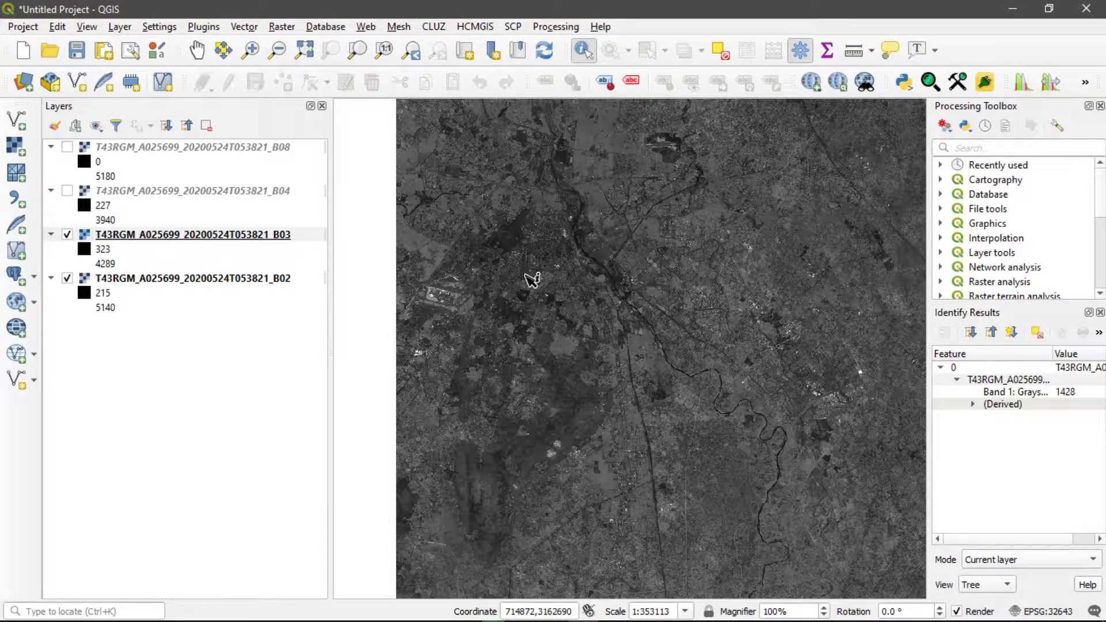
{"action": "scroll", "coordinate": [533, 280], "scroll_direction": "up", "scroll_amount": 1}
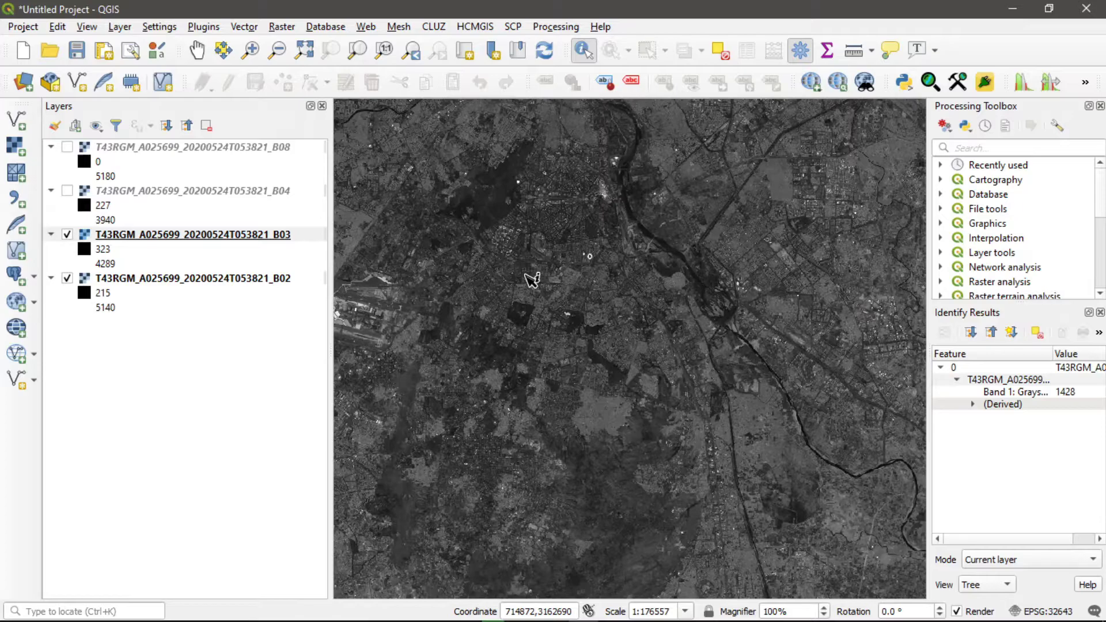
{"action": "scroll", "coordinate": [533, 280], "scroll_direction": "up", "scroll_amount": 1}
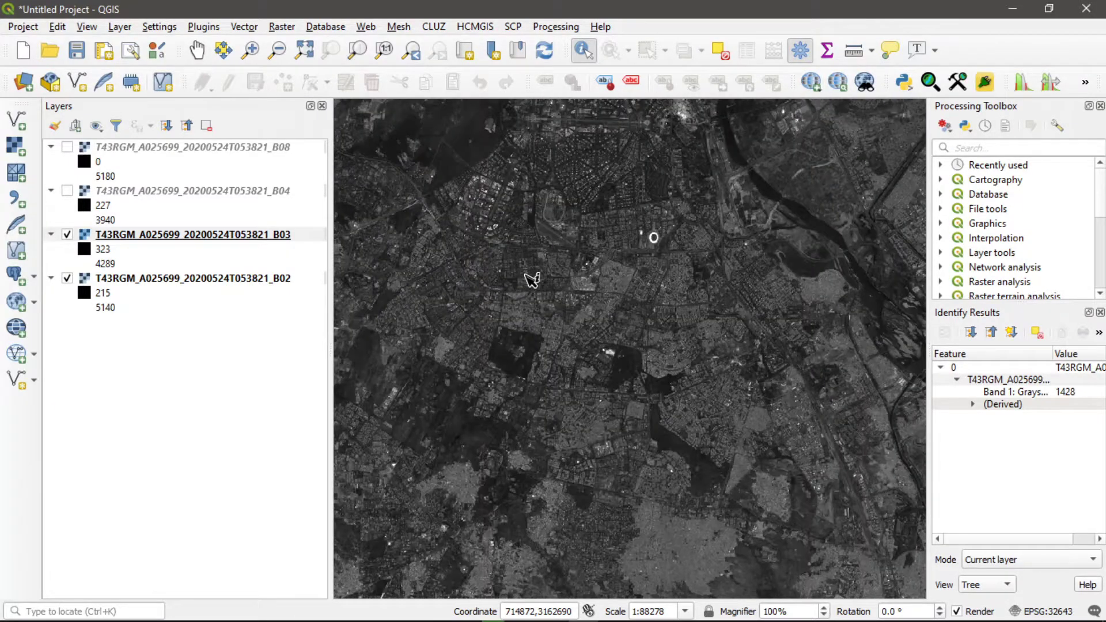
{"action": "scroll", "coordinate": [532, 280], "scroll_direction": "up", "scroll_amount": 1}
{"action": "scroll", "coordinate": [543, 308], "scroll_direction": "up", "scroll_amount": 1}
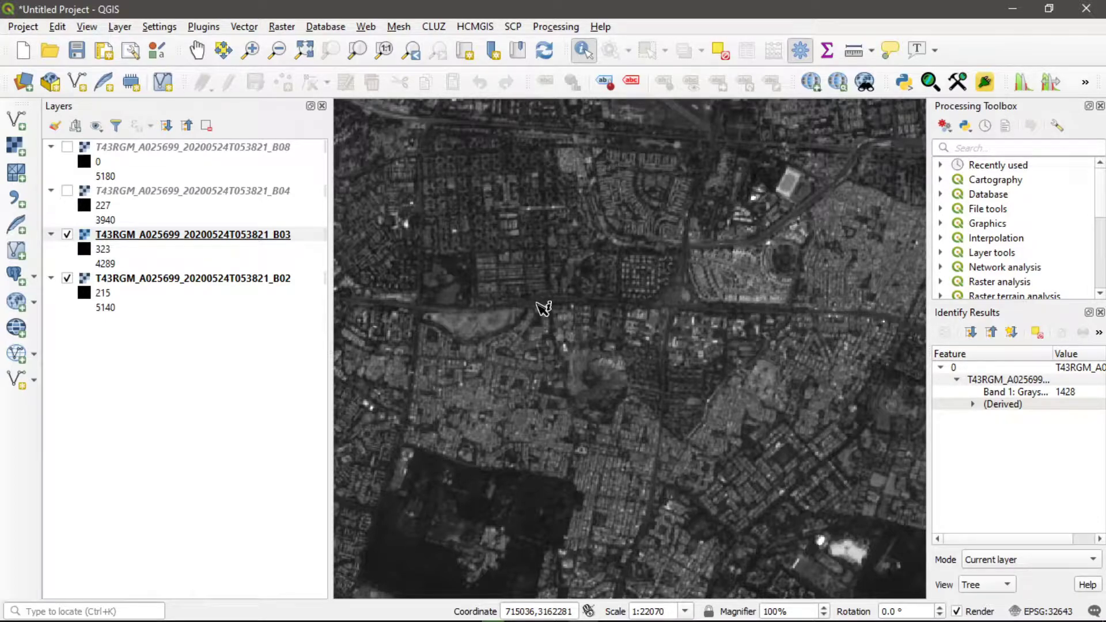
{"action": "scroll", "coordinate": [543, 308], "scroll_direction": "down", "scroll_amount": 3}
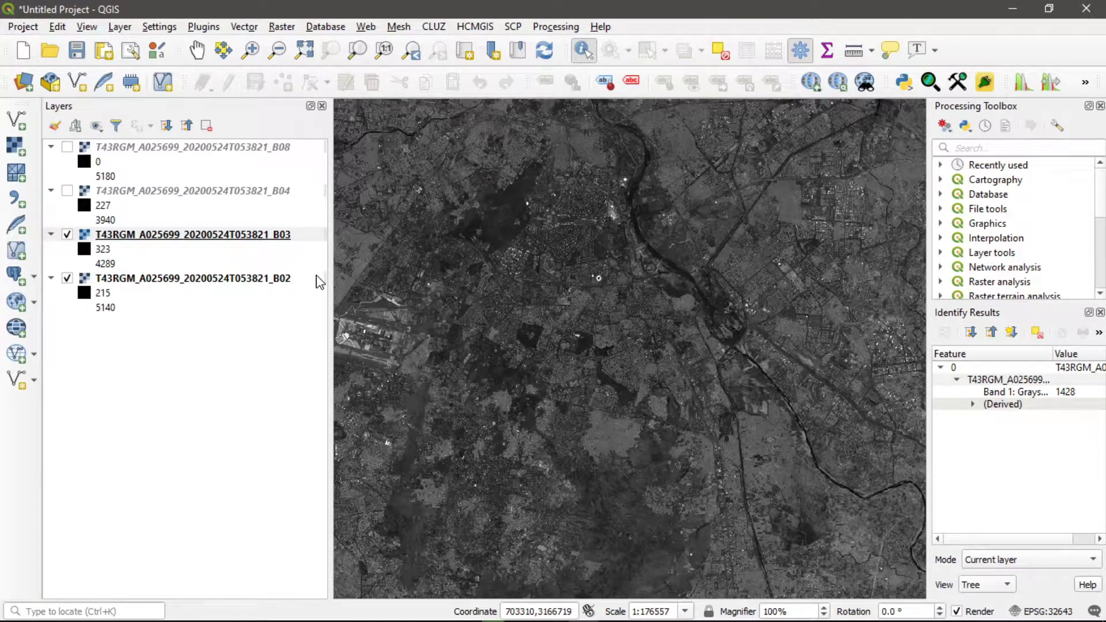
Narrow the layer list and check the Semi-Automatic Classification Plugin entry in the plugin manager using the search term scp.
{"action": "left_click_drag", "start_coordinate": [331, 269], "coordinate": [248, 270]}
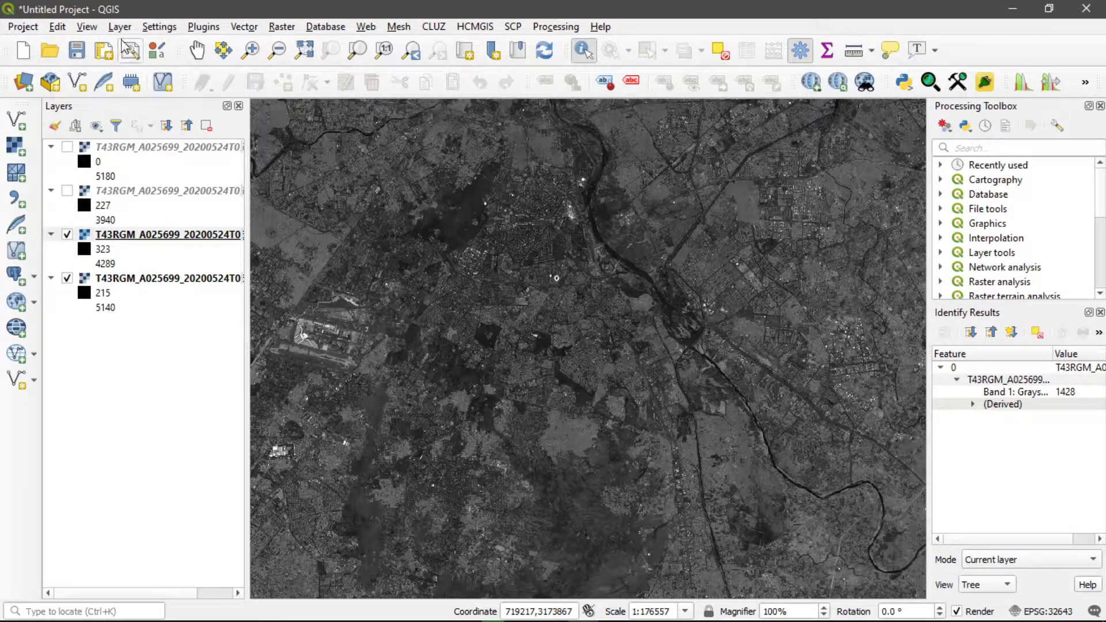
{"action": "left_click", "coordinate": [512, 27]}
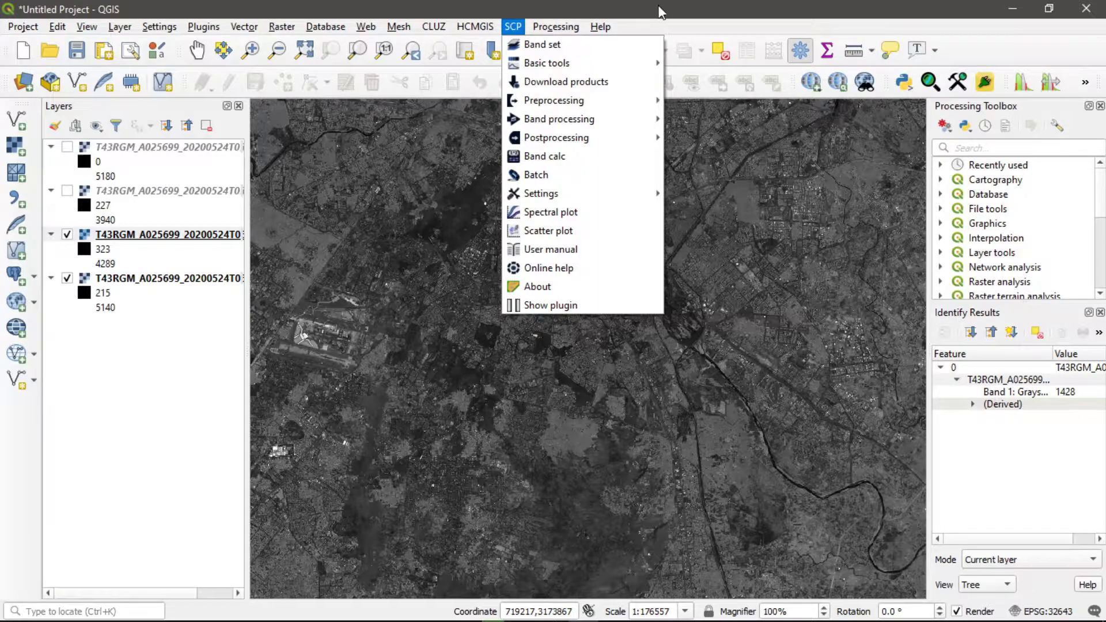
{"action": "left_click", "coordinate": [661, 11]}
{"action": "left_click", "coordinate": [200, 31]}
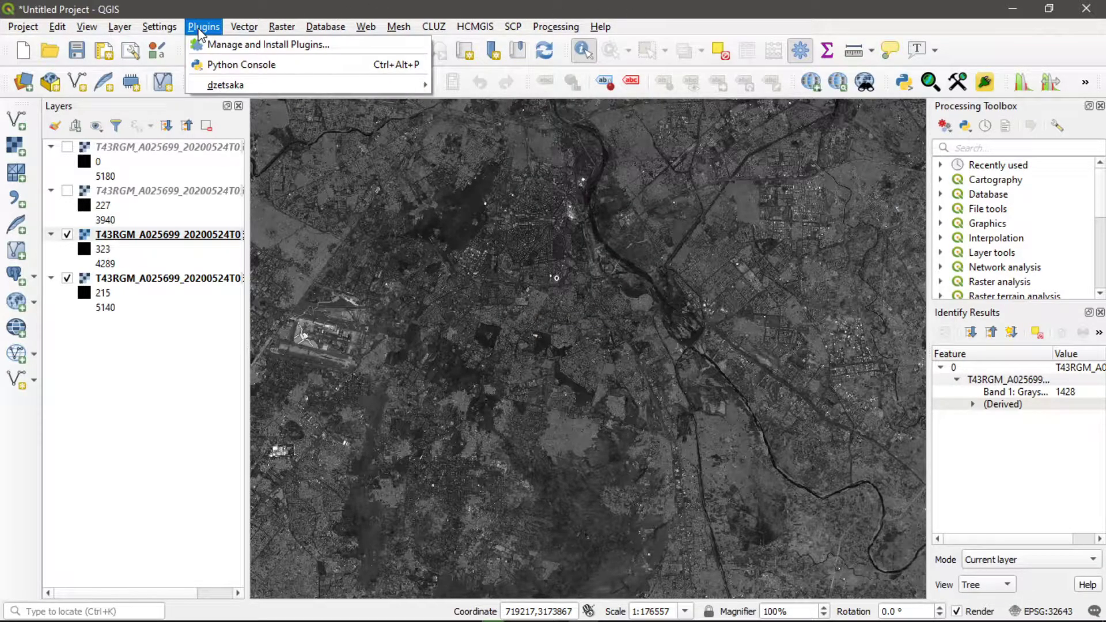
{"action": "key", "text": "Escape"}
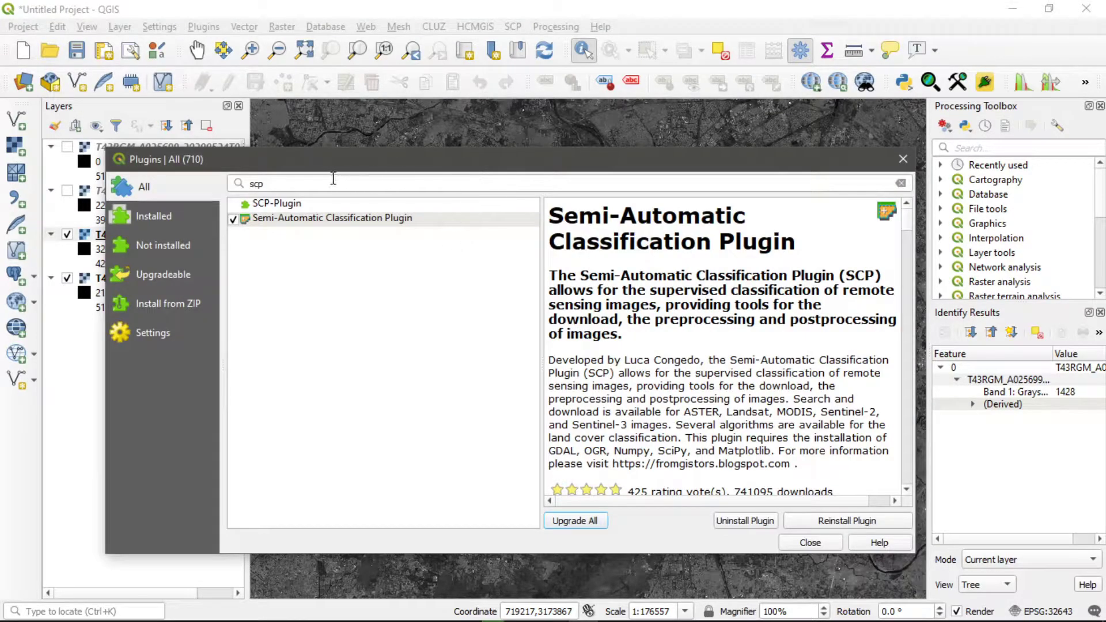
{"action": "left_click_drag", "start_coordinate": [292, 183], "coordinate": [225, 184]}
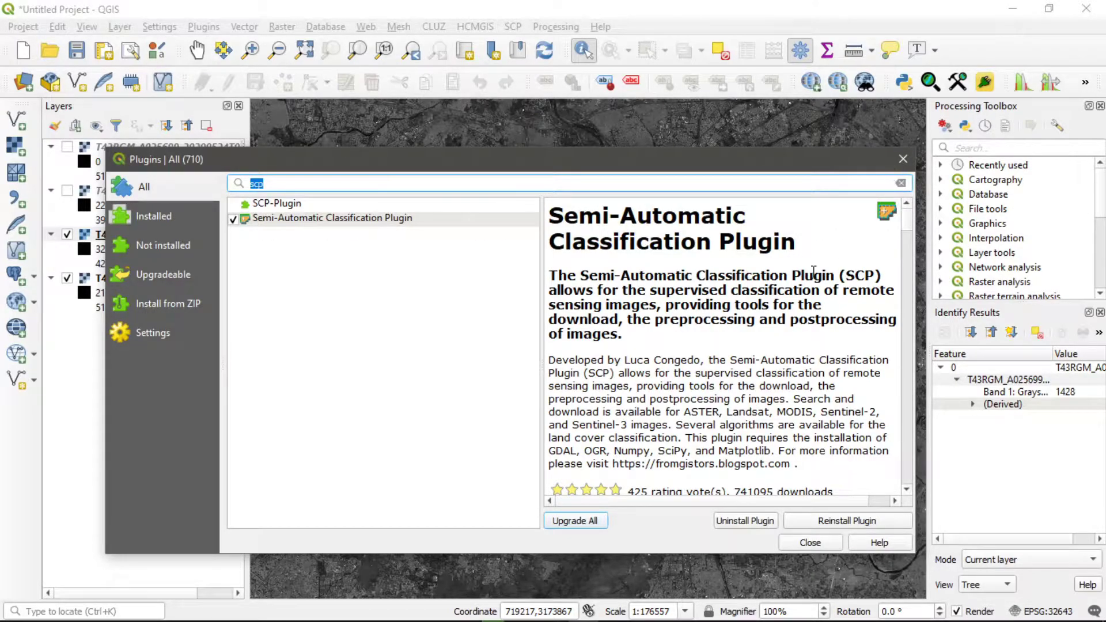
{"action": "left_click", "coordinate": [903, 159]}
Open the SCP Sentinel-2 preprocessing tool and set its band directory to the L2A_T43RGM_A025699_20200524T053821_2020-05-24 folder in Sentinel_2A.
{"action": "left_click", "coordinate": [513, 27]}
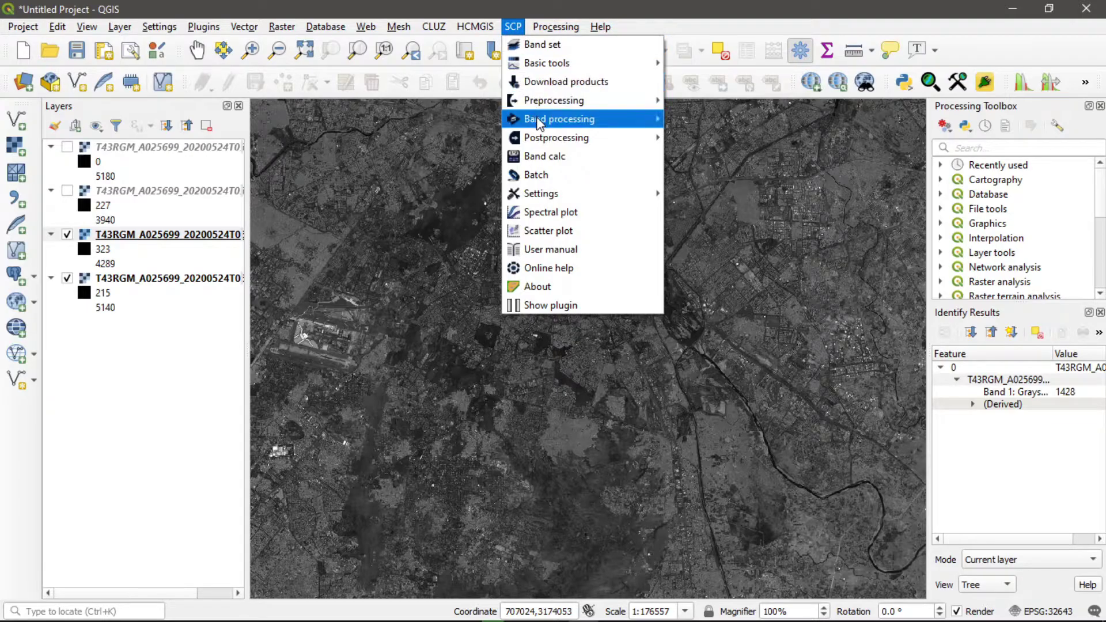
{"action": "mouse_move", "coordinate": [537, 102]}
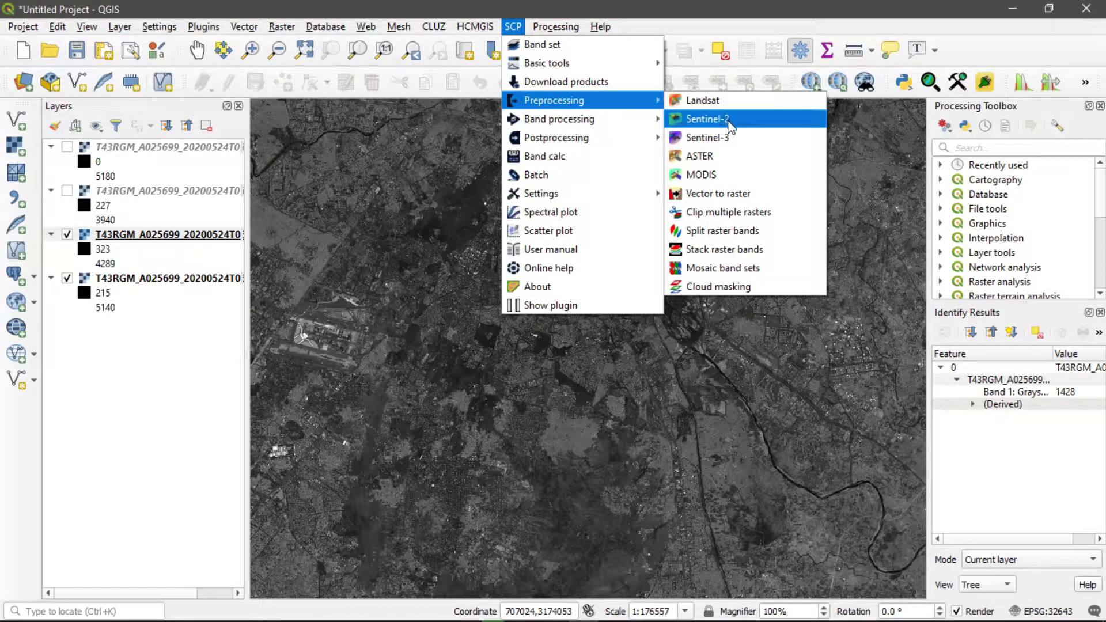
{"action": "left_click", "coordinate": [728, 121]}
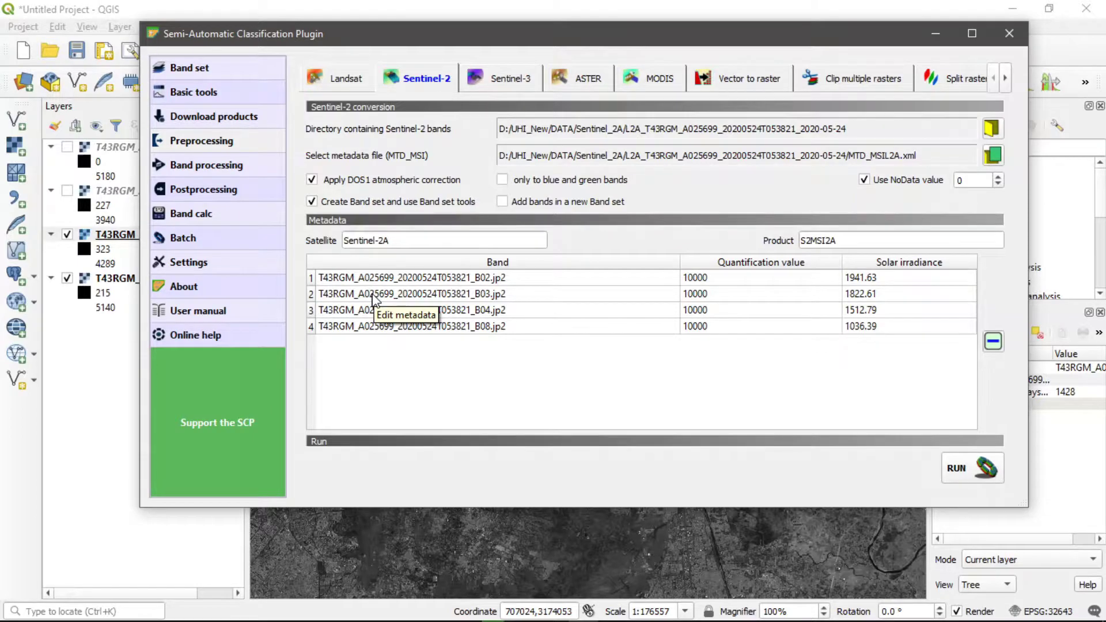
{"action": "left_click", "coordinate": [992, 129]}
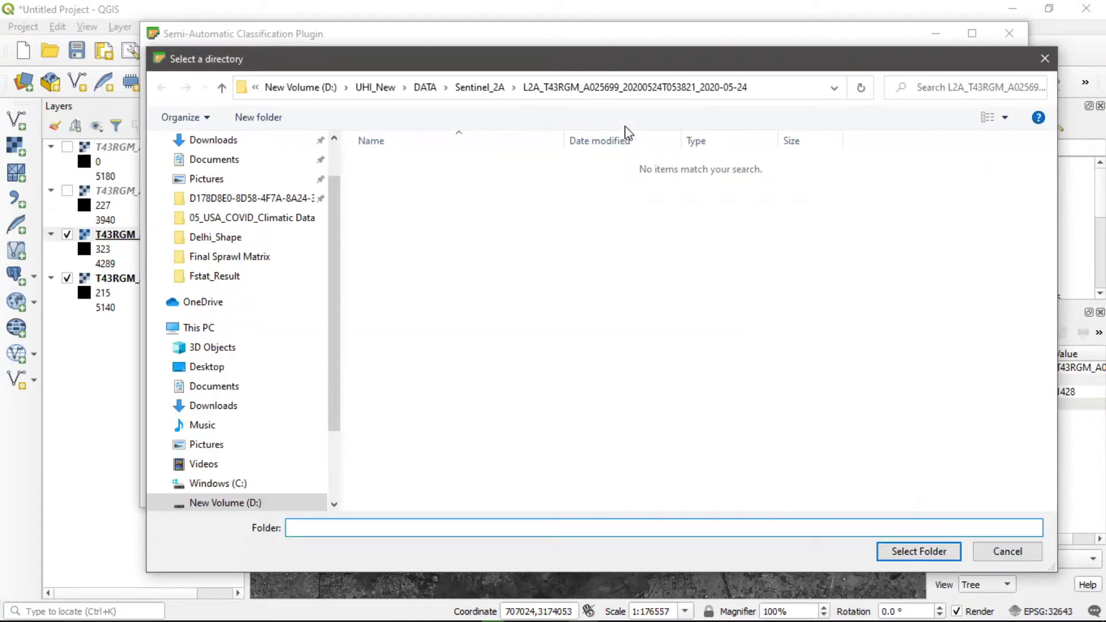
{"action": "left_click", "coordinate": [490, 87]}
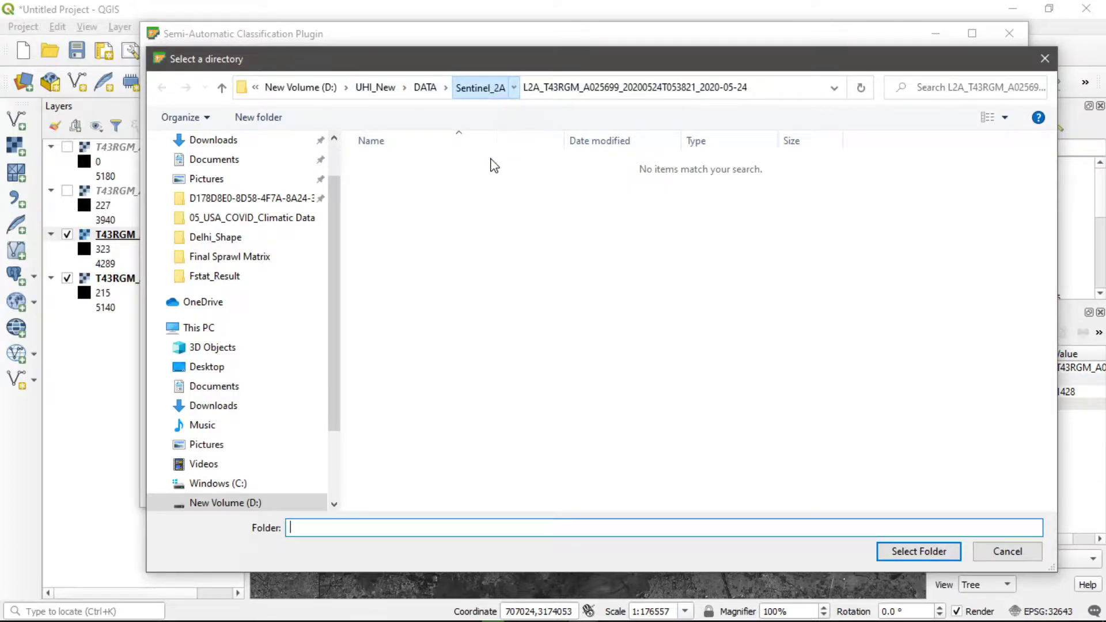
{"action": "left_click", "coordinate": [458, 164]}
{"action": "left_click", "coordinate": [919, 551]}
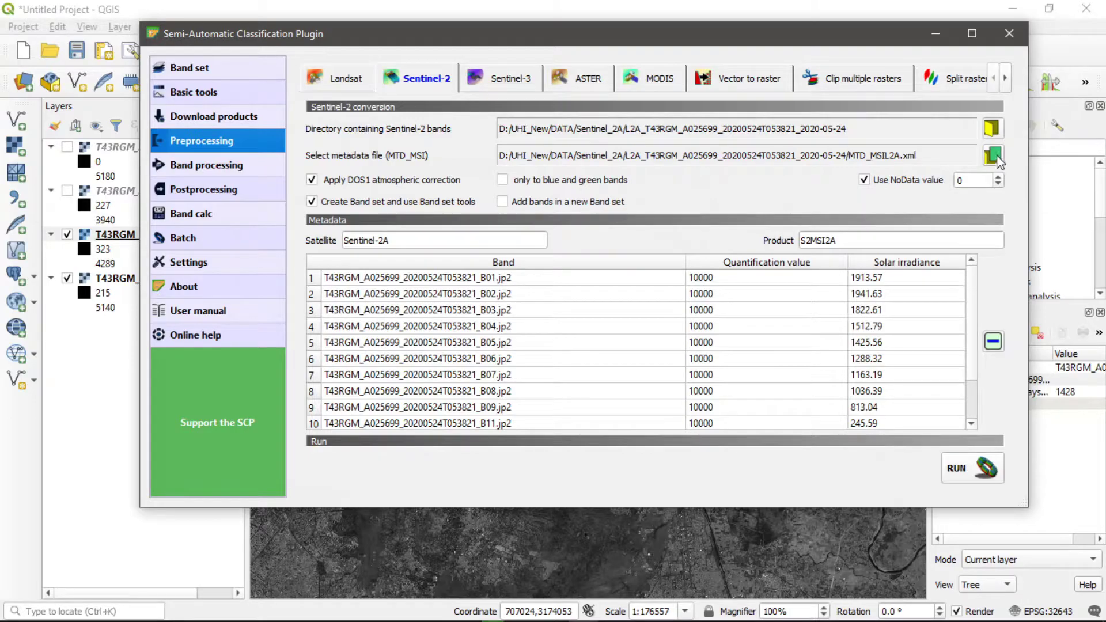
Set the Sentinel-2 metadata file to MTD_MSIL2A.xml from the L2A_T43RGM_A025699_20200524T053821_2020-05-24 folder.
{"action": "left_click", "coordinate": [994, 156]}
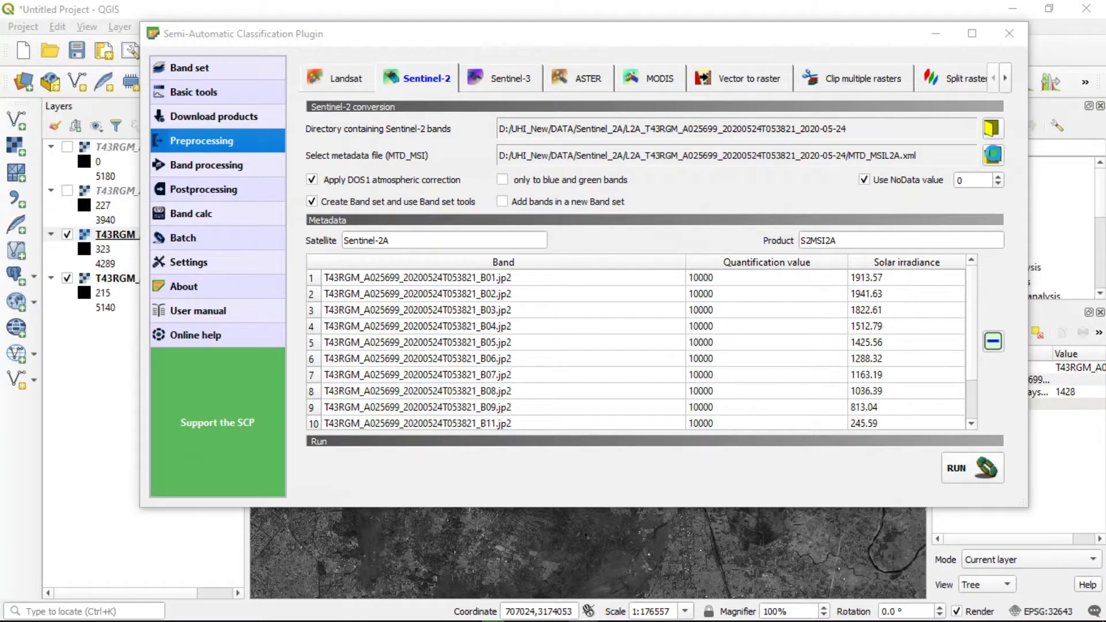
{"action": "left_click_drag", "start_coordinate": [479, 61], "coordinate": [501, 255]}
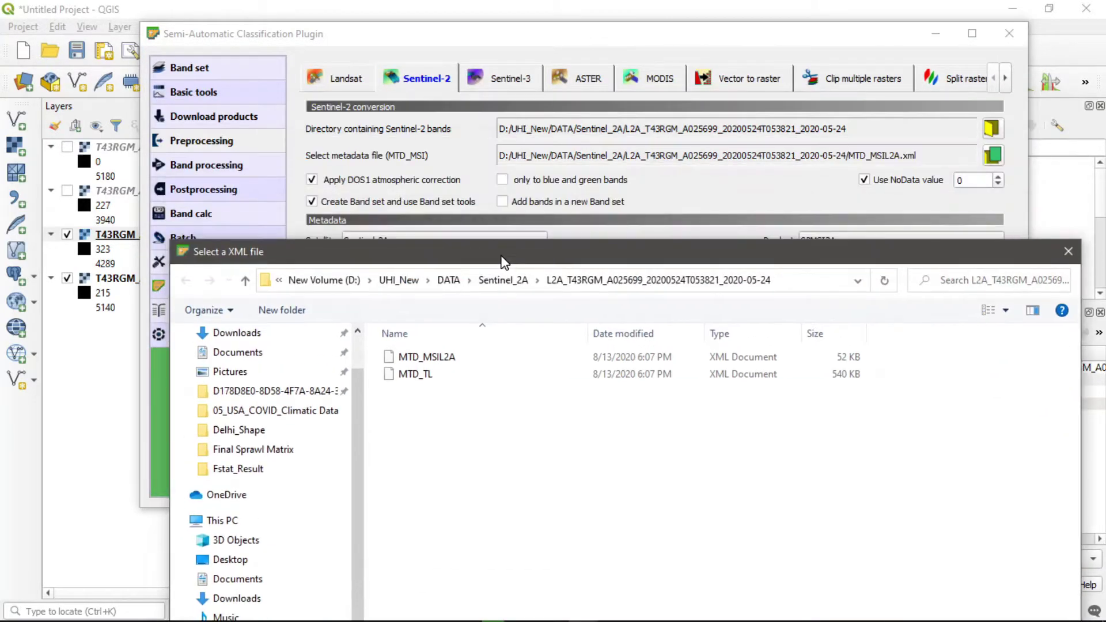
{"action": "left_click_drag", "start_coordinate": [427, 257], "coordinate": [427, 105]}
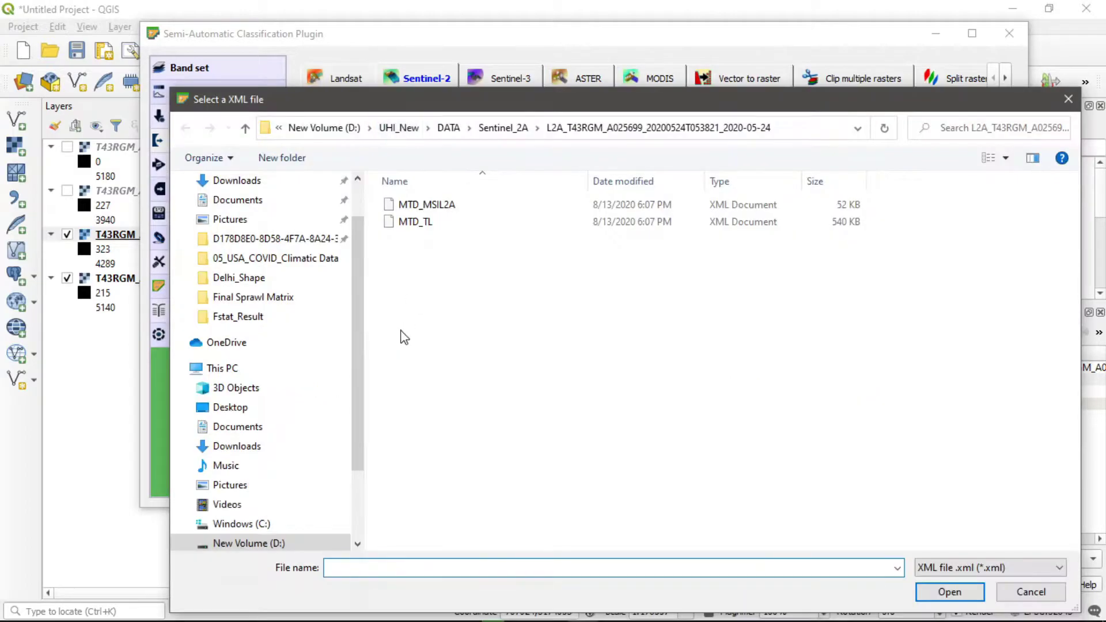
{"action": "left_click", "coordinate": [451, 208]}
{"action": "left_click", "coordinate": [949, 593]}
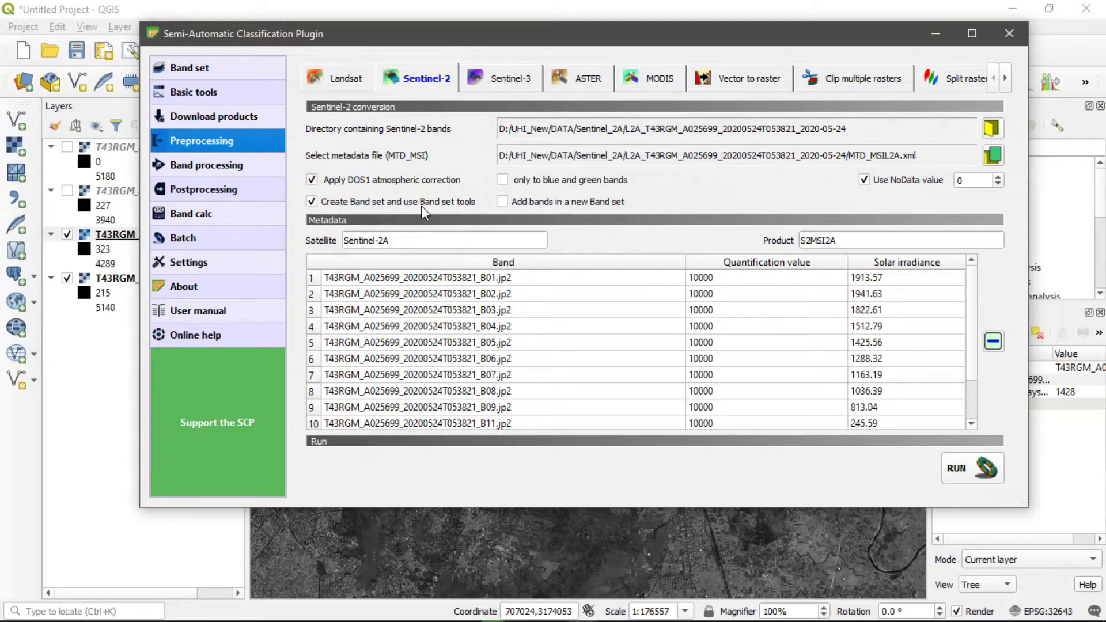
Enable adding the converted bands in a new band set.
{"action": "left_click", "coordinate": [508, 204]}
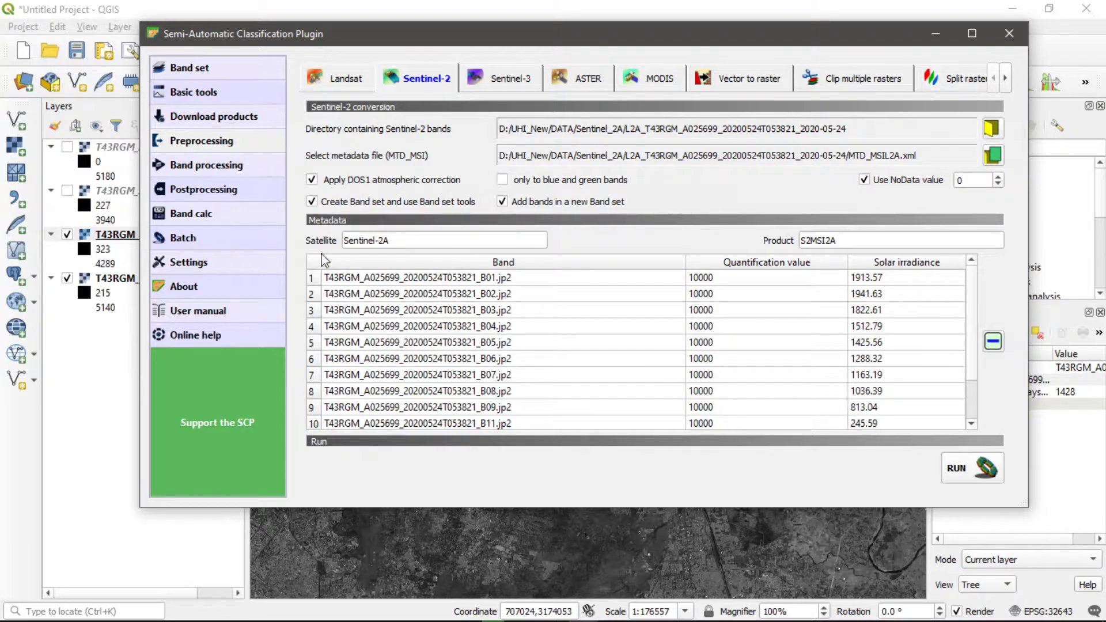
{"action": "left_click_drag", "start_coordinate": [499, 33], "coordinate": [632, 47]}
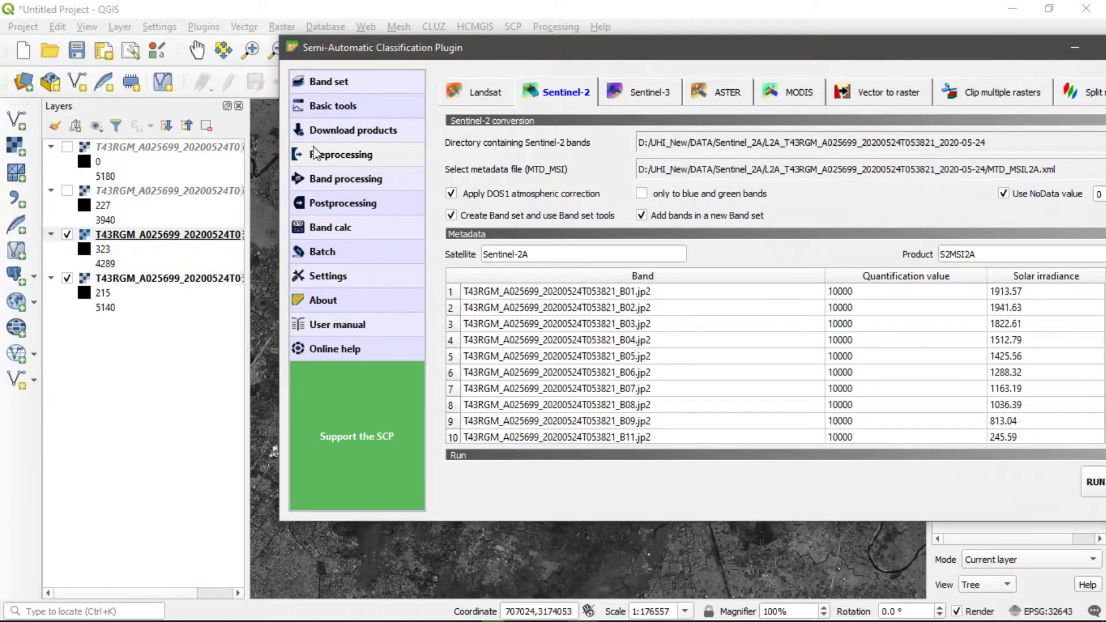
{"action": "left_click_drag", "start_coordinate": [649, 58], "coordinate": [453, 49]}
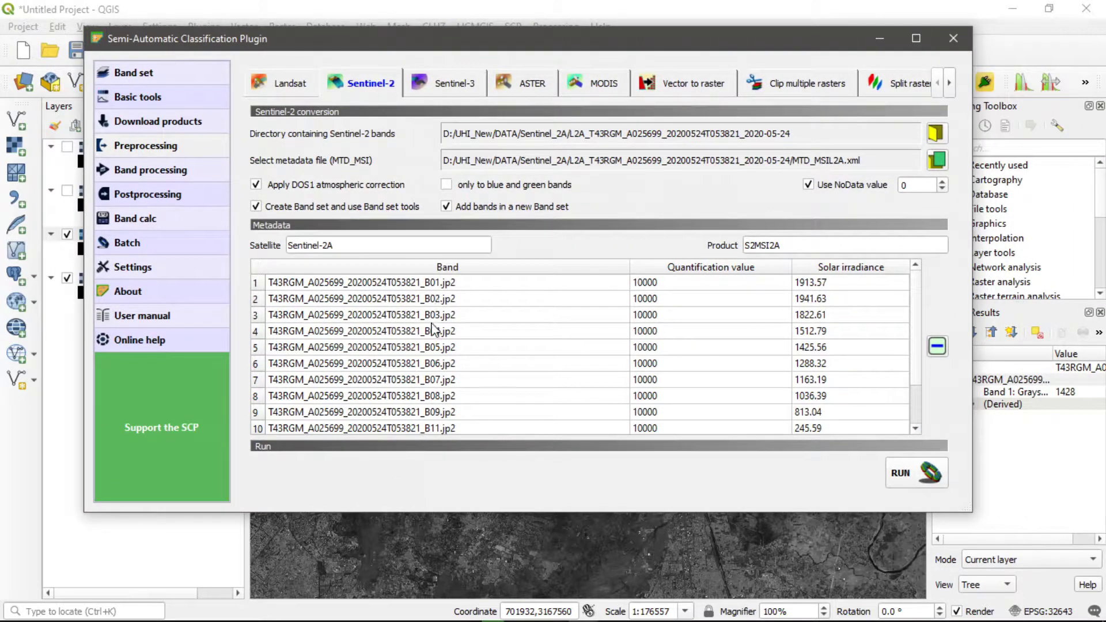
Remove bands B01, B05, B06, B07, B09, B11, B12 and B8A from the Sentinel-2 conversion band table.
{"action": "left_click", "coordinate": [258, 282]}
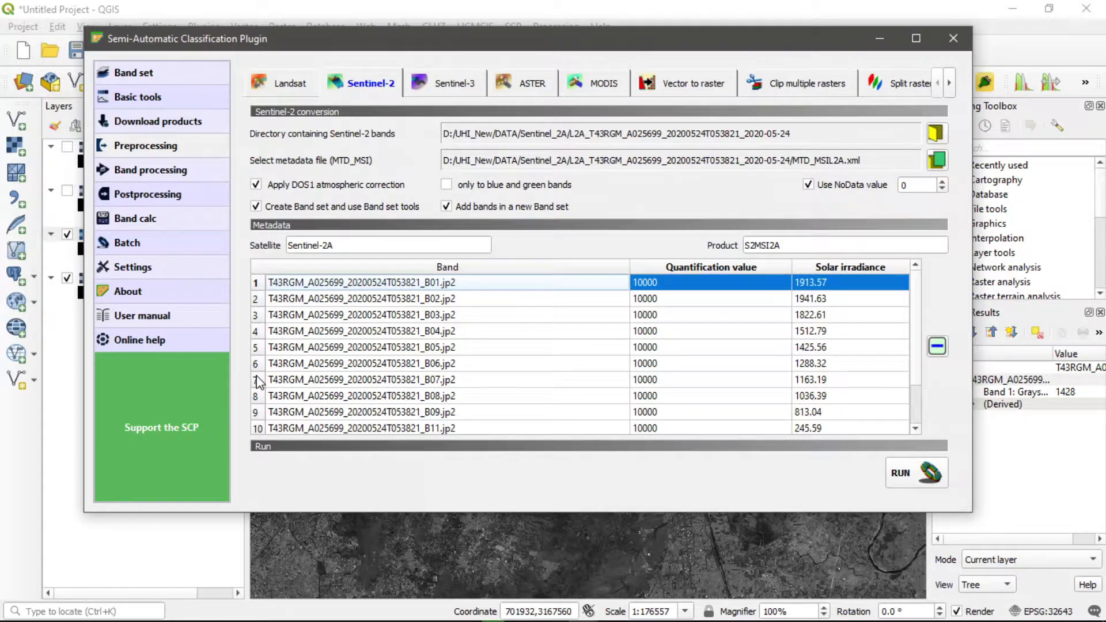
{"action": "left_click", "coordinate": [257, 348], "text": "ctrl"}
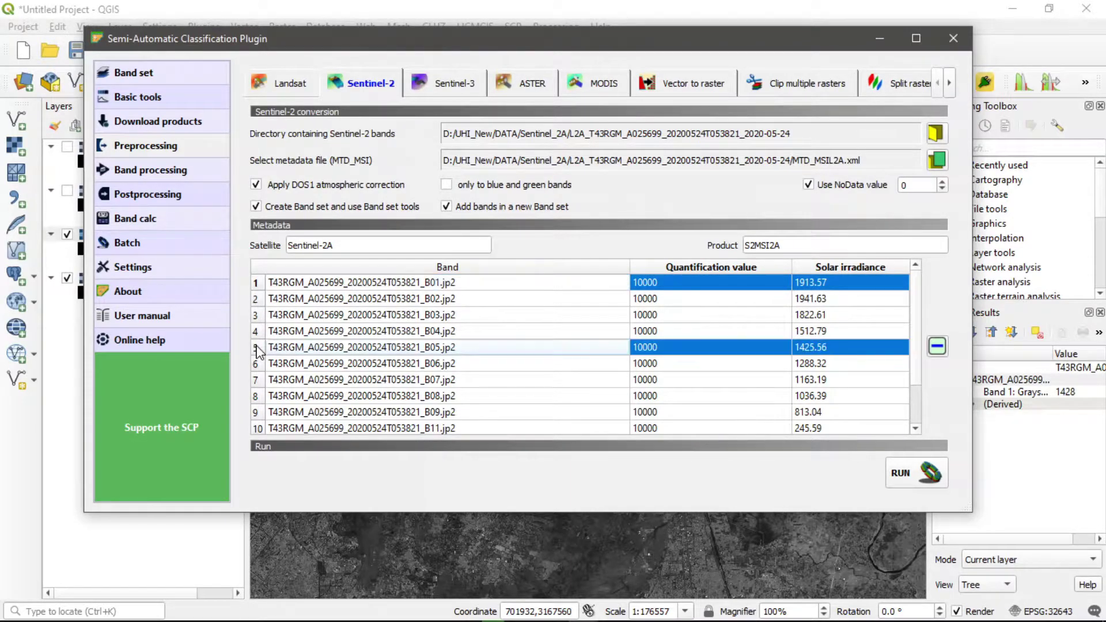
{"action": "left_click", "coordinate": [257, 380], "text": "ctrl+shift"}
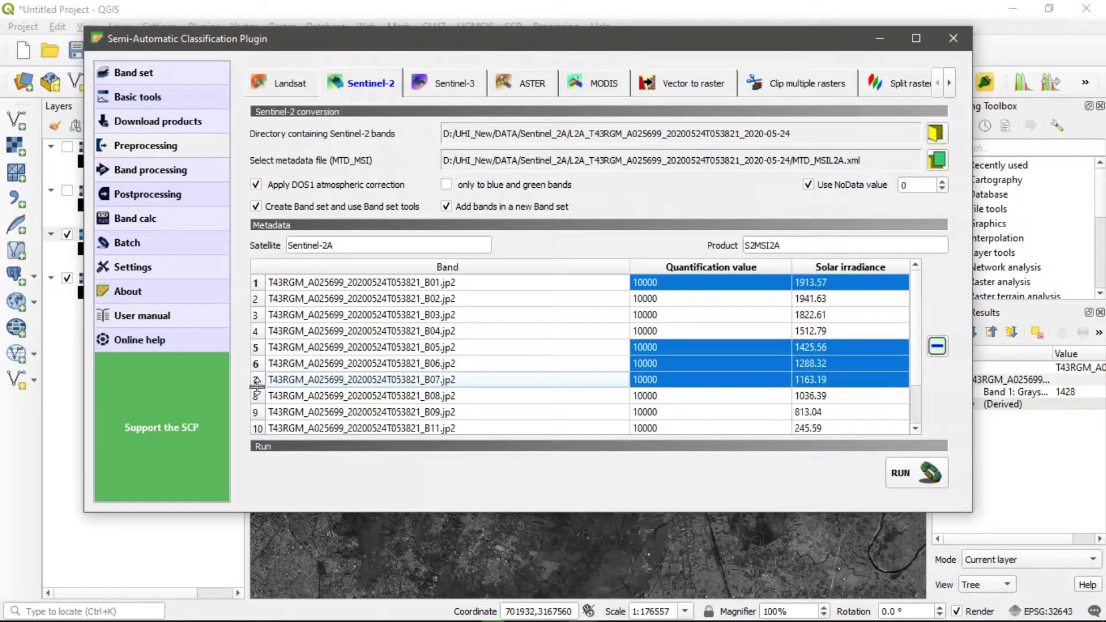
{"action": "left_click", "coordinate": [257, 413], "text": "ctrl"}
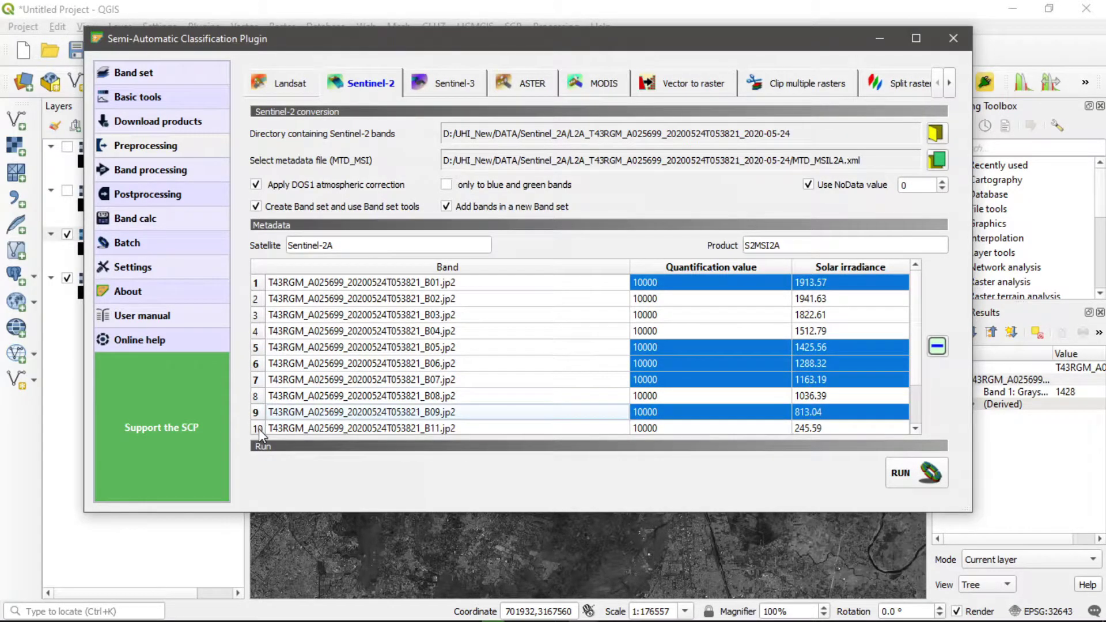
{"action": "left_click", "coordinate": [257, 429], "text": "ctrl"}
{"action": "scroll", "coordinate": [293, 411], "scroll_direction": "down", "scroll_amount": 1}
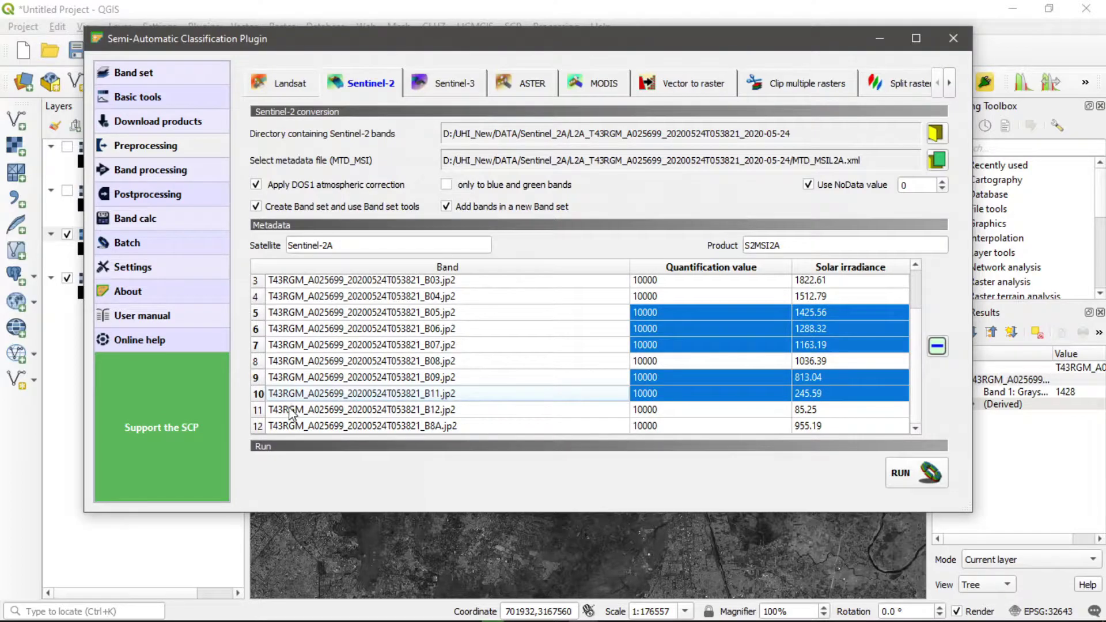
{"action": "left_click", "coordinate": [257, 410], "text": "ctrl"}
{"action": "left_click", "coordinate": [258, 427], "text": "ctrl"}
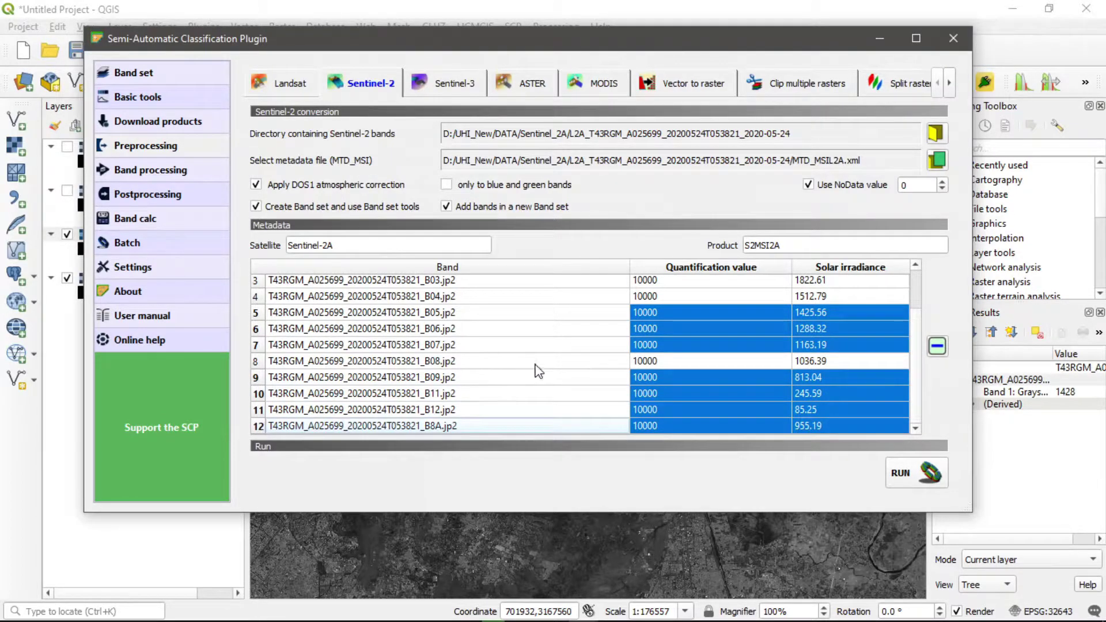
{"action": "scroll", "coordinate": [538, 370], "scroll_direction": "up", "scroll_amount": 1}
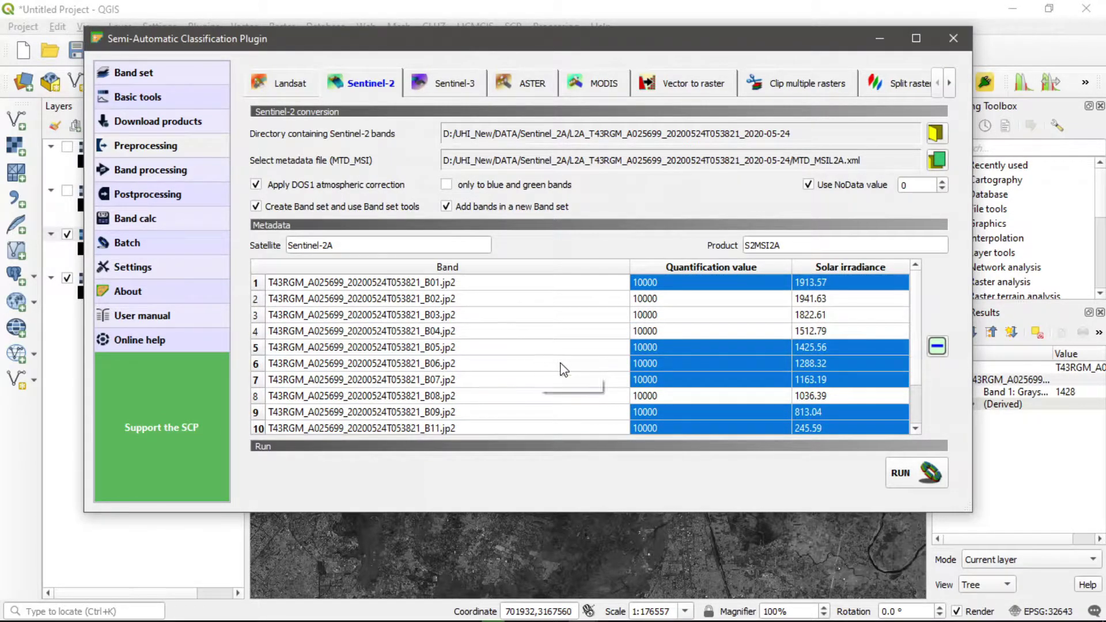
{"action": "left_click", "coordinate": [938, 346]}
{"action": "left_click", "coordinate": [615, 327]}
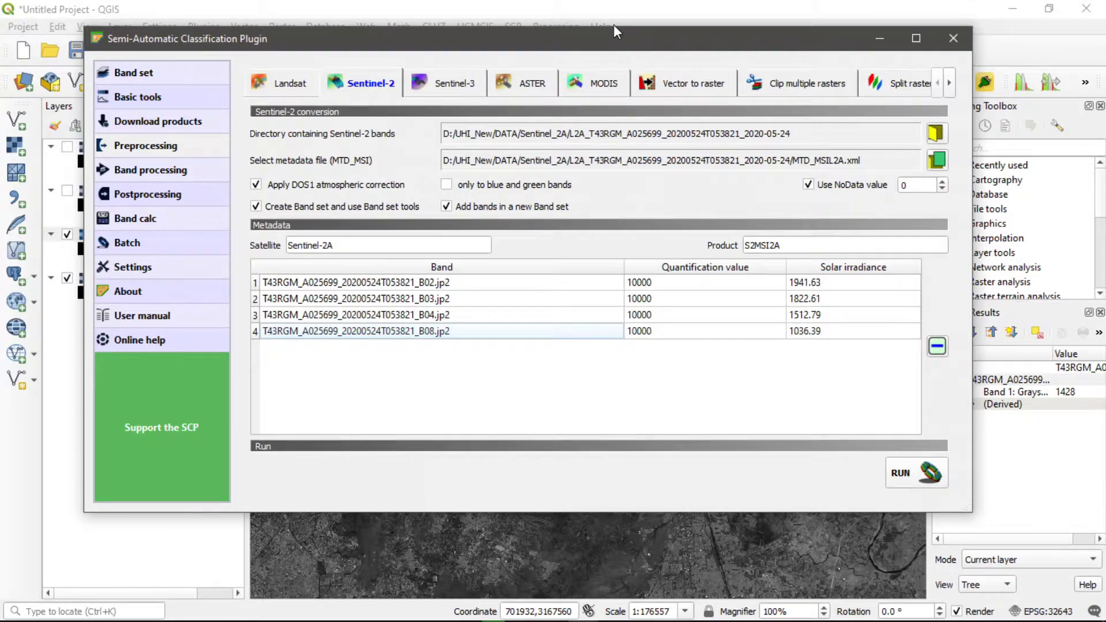
Run the Sentinel-2 conversion with a new folder named Pre_Process inside the band directory as the output location.
{"action": "left_click_drag", "start_coordinate": [613, 35], "coordinate": [636, 122]}
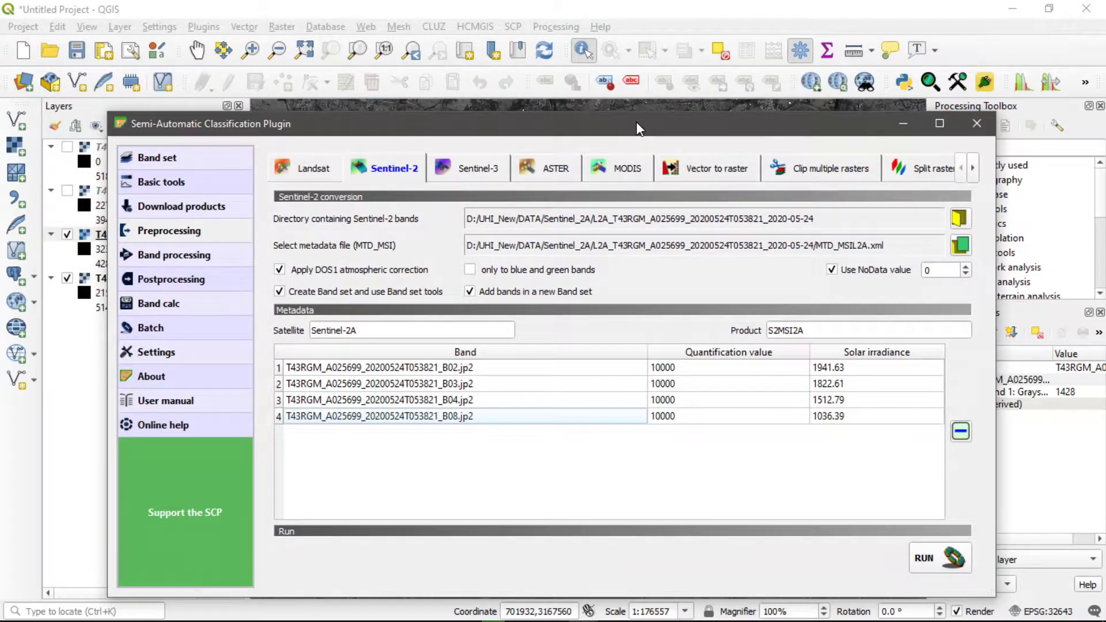
{"action": "left_click_drag", "start_coordinate": [995, 597], "coordinate": [804, 485]}
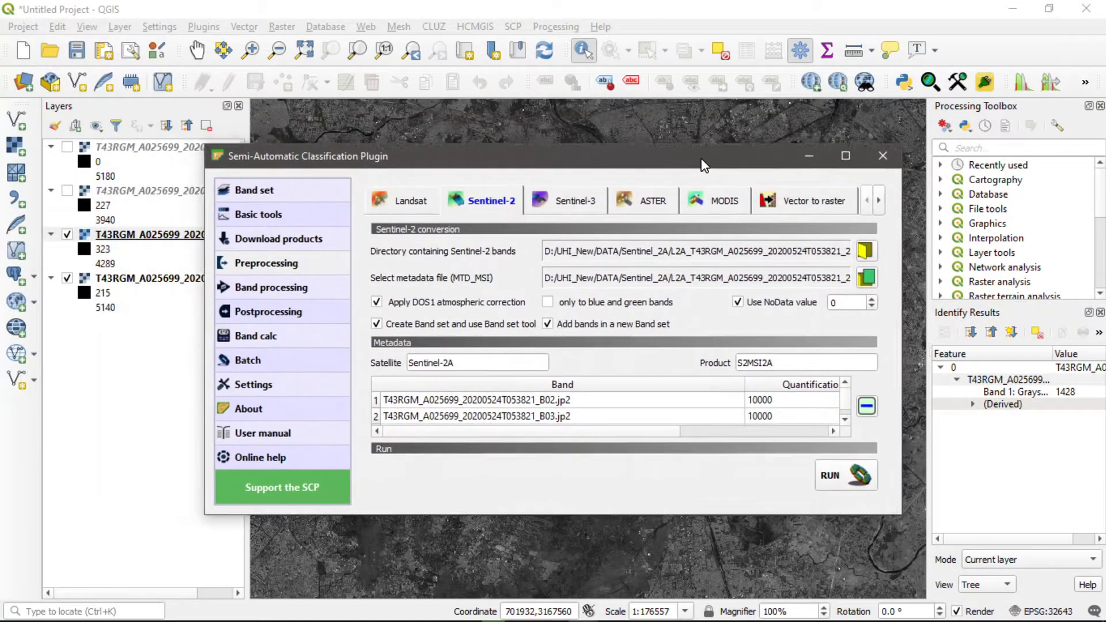
{"action": "left_click_drag", "start_coordinate": [604, 127], "coordinate": [733, 195]}
{"action": "left_click", "coordinate": [885, 514]}
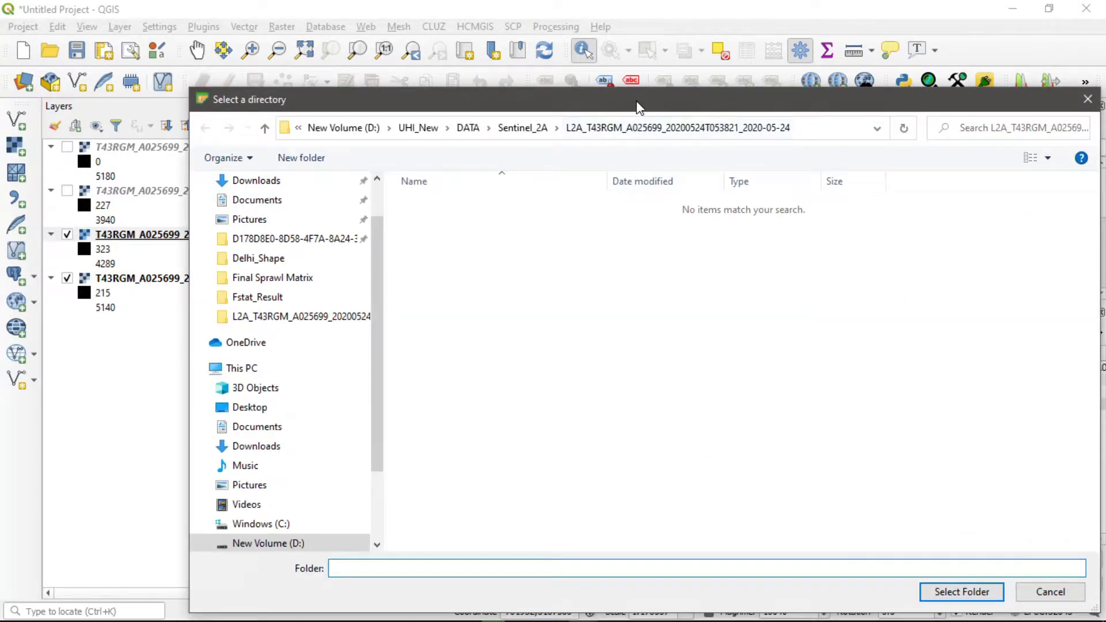
{"action": "left_click_drag", "start_coordinate": [639, 109], "coordinate": [541, 45]}
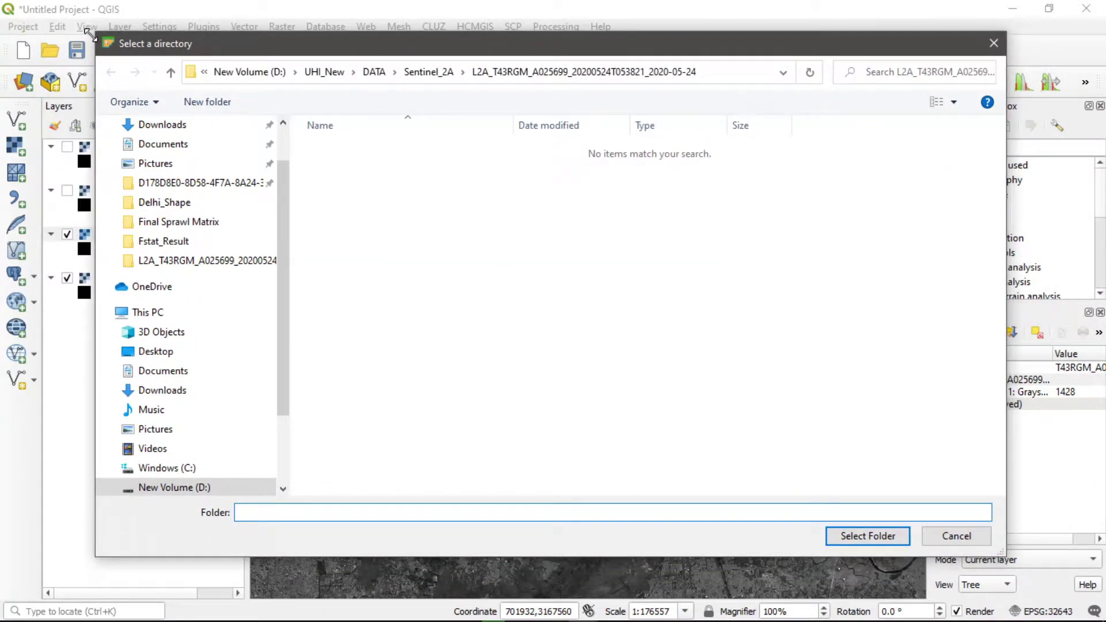
{"action": "left_click_drag", "start_coordinate": [91, 34], "coordinate": [125, 59]}
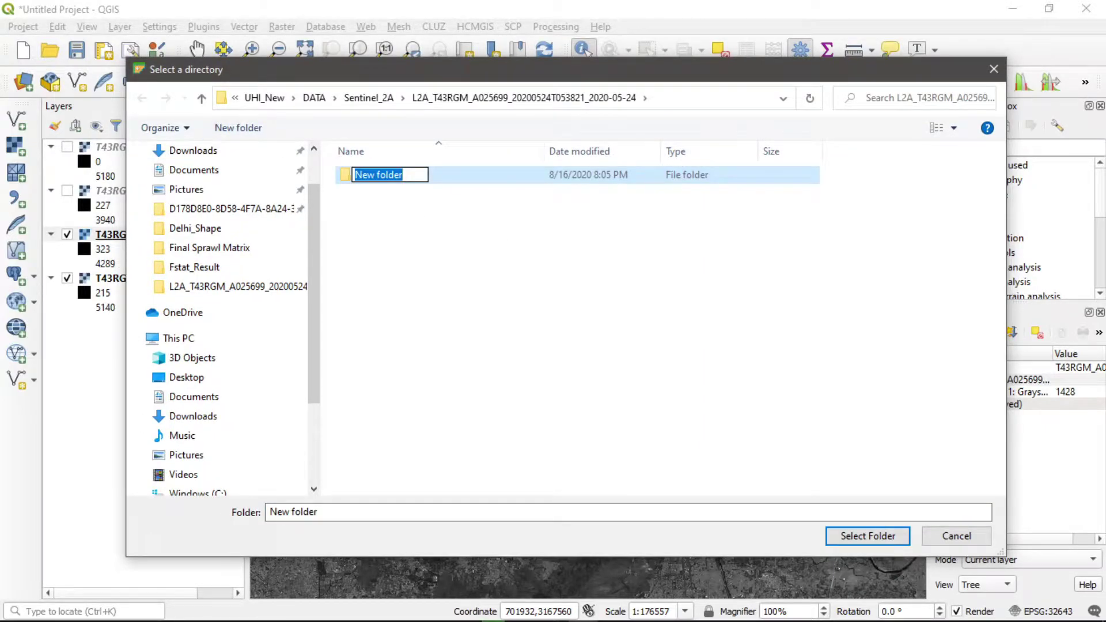
{"action": "type", "text": "Pre_Process"}
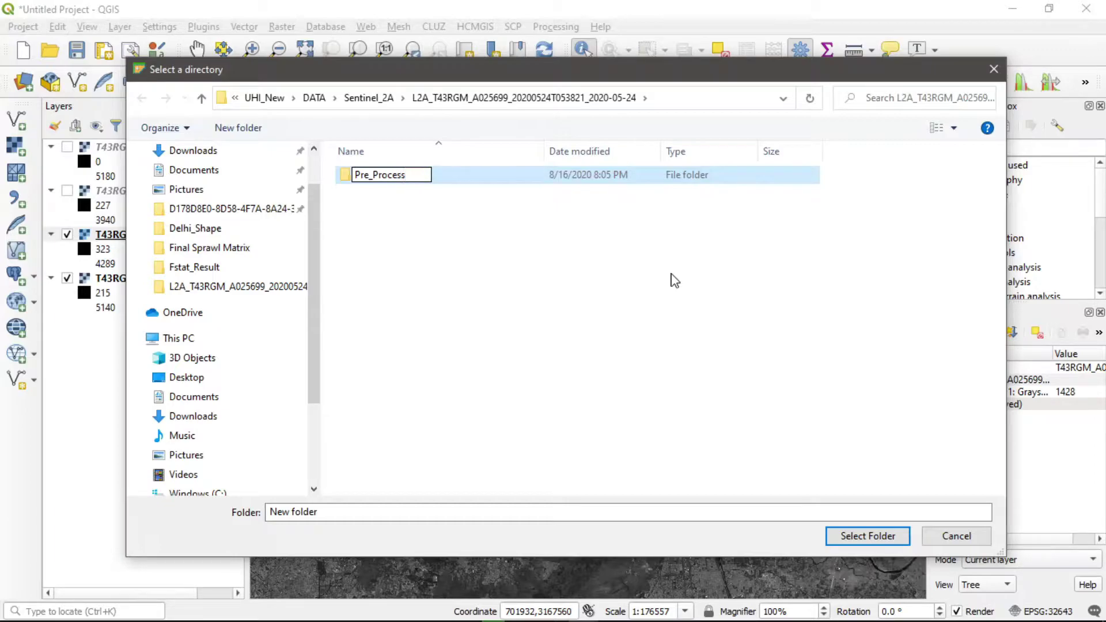
{"action": "left_click", "coordinate": [504, 176]}
{"action": "left_click", "coordinate": [628, 375]}
{"action": "left_click", "coordinate": [509, 179]}
{"action": "left_click", "coordinate": [866, 536]}
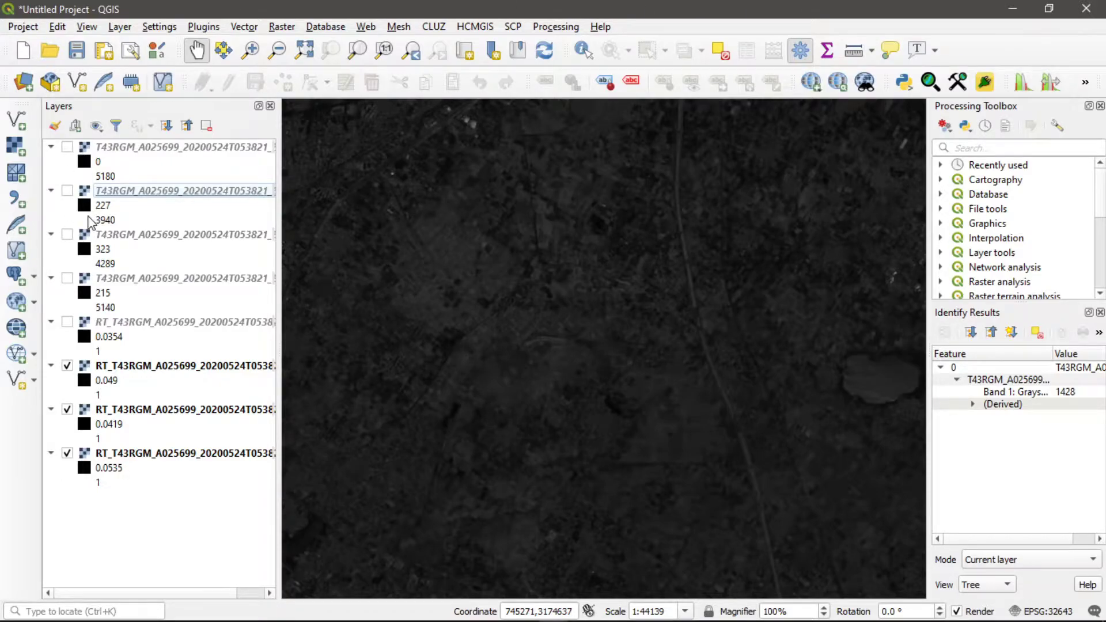
Identify the value of a pixel in the converted RT B03 layer within the built-up area.
{"action": "scroll", "coordinate": [436, 334], "scroll_direction": "up", "scroll_amount": 1}
{"action": "scroll", "coordinate": [445, 334], "scroll_direction": "down", "scroll_amount": 2}
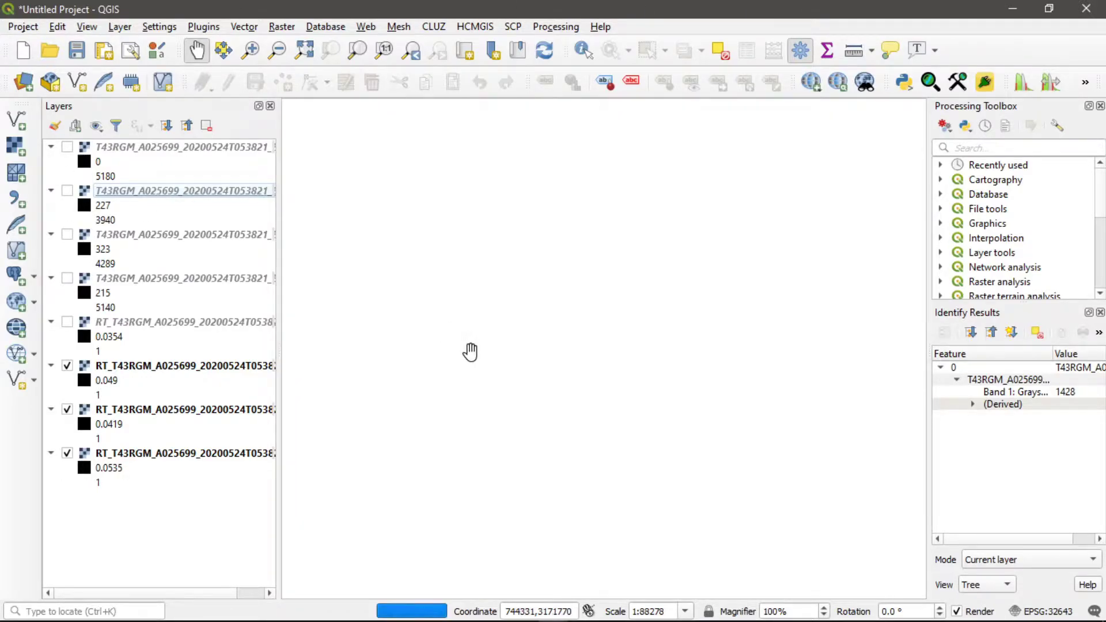
{"action": "scroll", "coordinate": [517, 377], "scroll_direction": "up", "scroll_amount": 1}
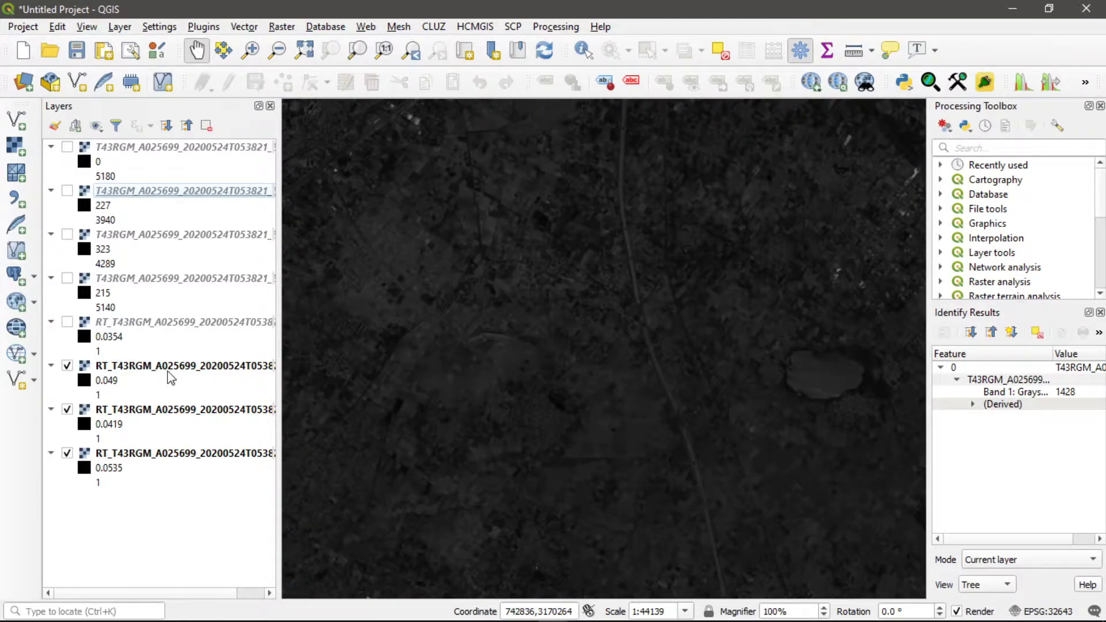
{"action": "left_click", "coordinate": [582, 53]}
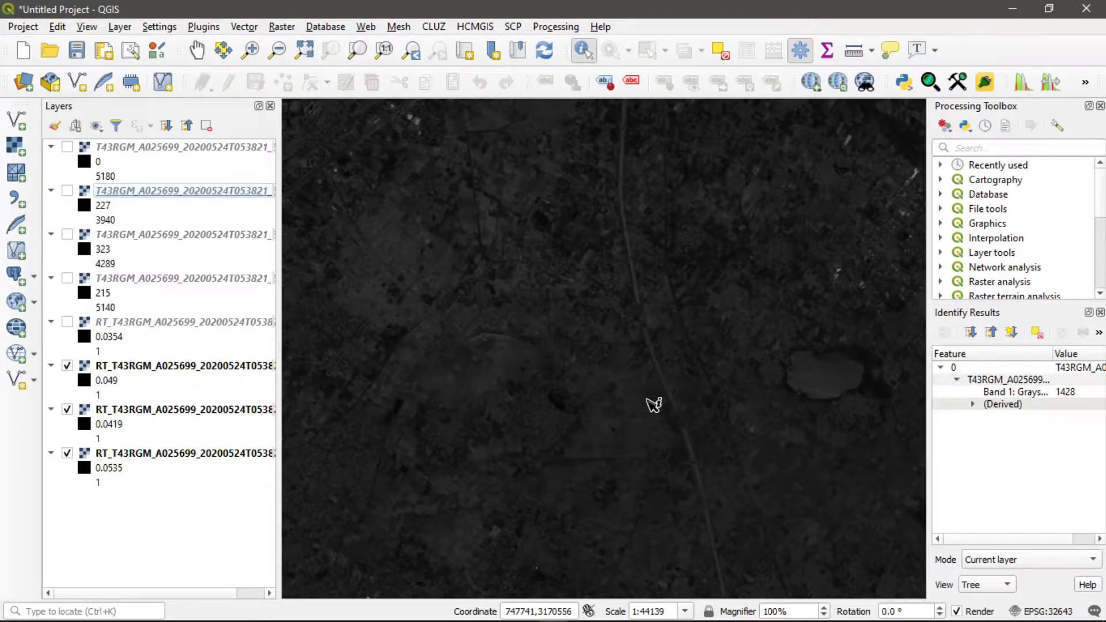
{"action": "scroll", "coordinate": [652, 402], "scroll_direction": "up", "scroll_amount": 2}
{"action": "left_click", "coordinate": [91, 370]}
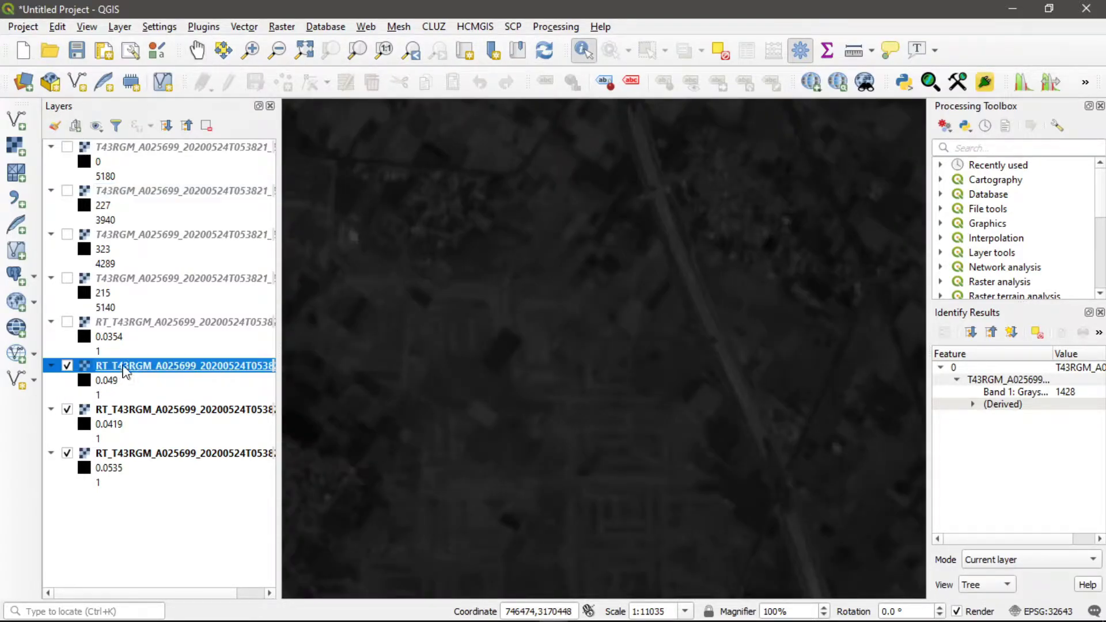
{"action": "left_click", "coordinate": [451, 400]}
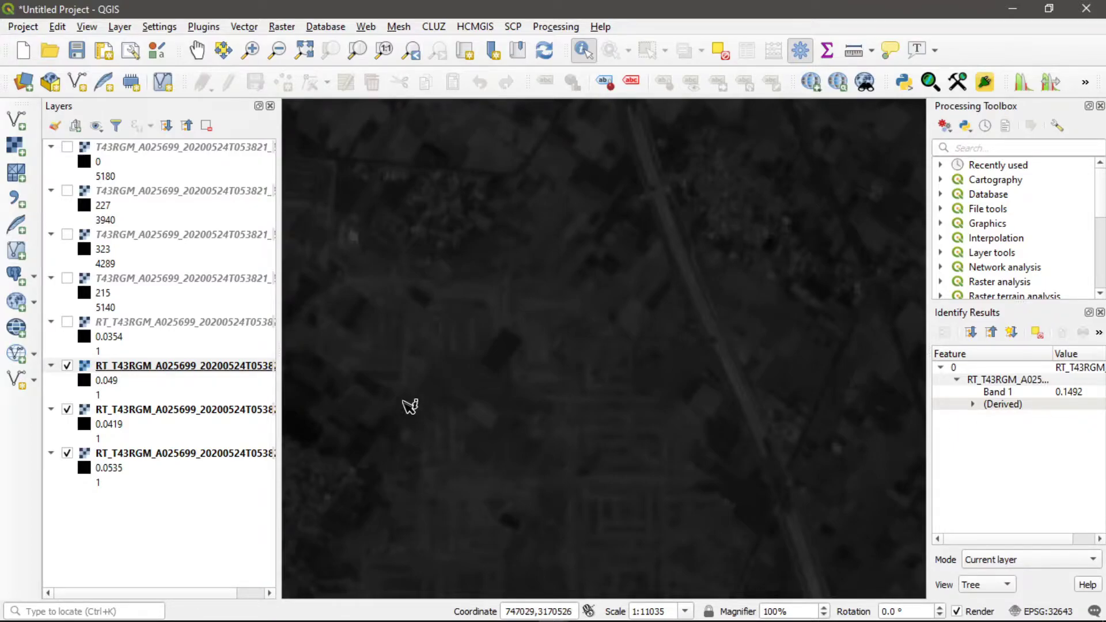
Remove the five unchecked layers, from the original T43RGM bands through the first RT layer, from the project.
{"action": "left_click", "coordinate": [202, 152]}
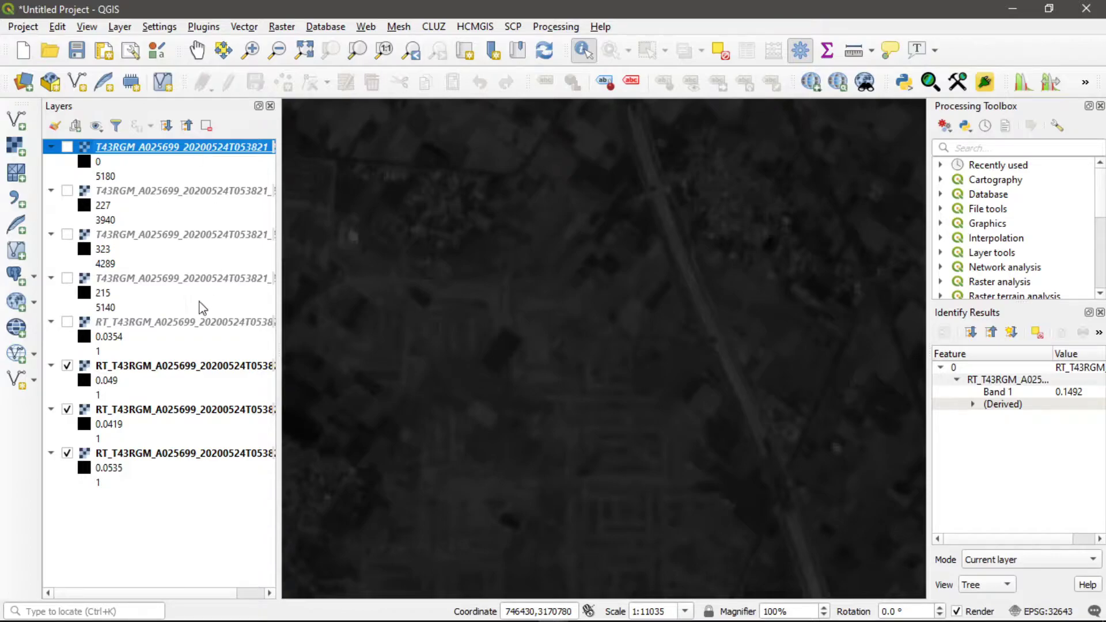
{"action": "left_click", "coordinate": [178, 322], "text": "shift"}
{"action": "right_click", "coordinate": [179, 323]}
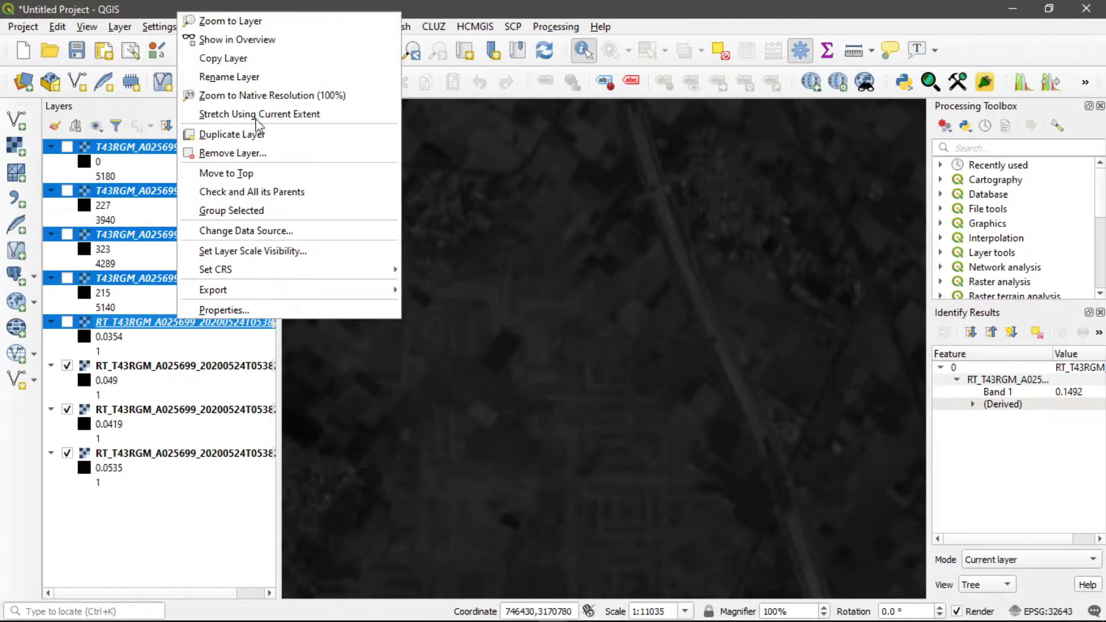
{"action": "left_click", "coordinate": [232, 153]}
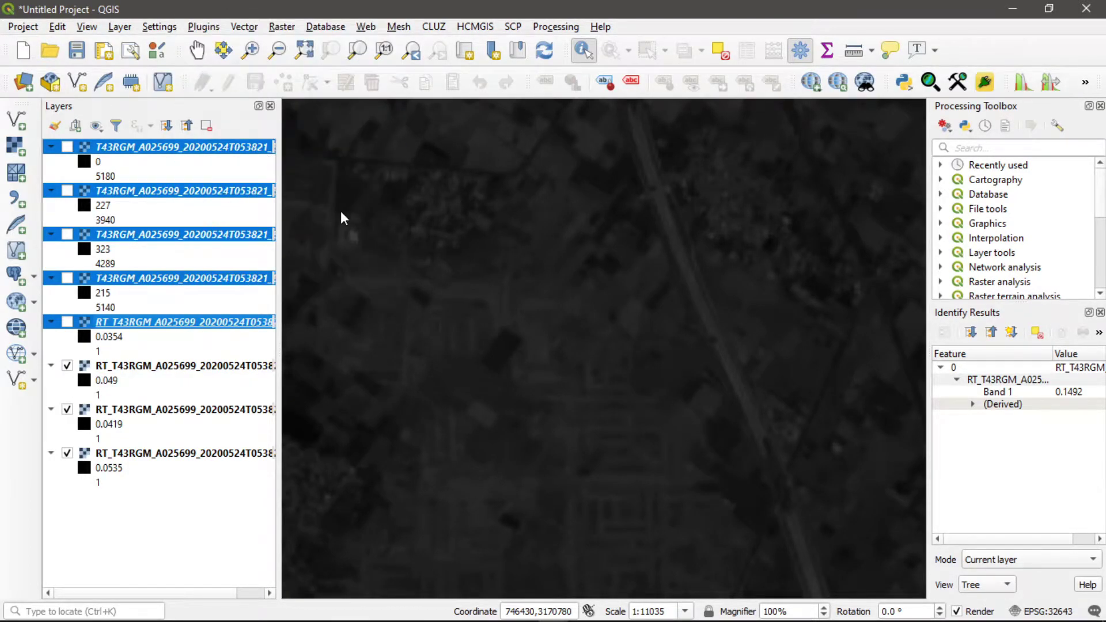
{"action": "left_click", "coordinate": [544, 337]}
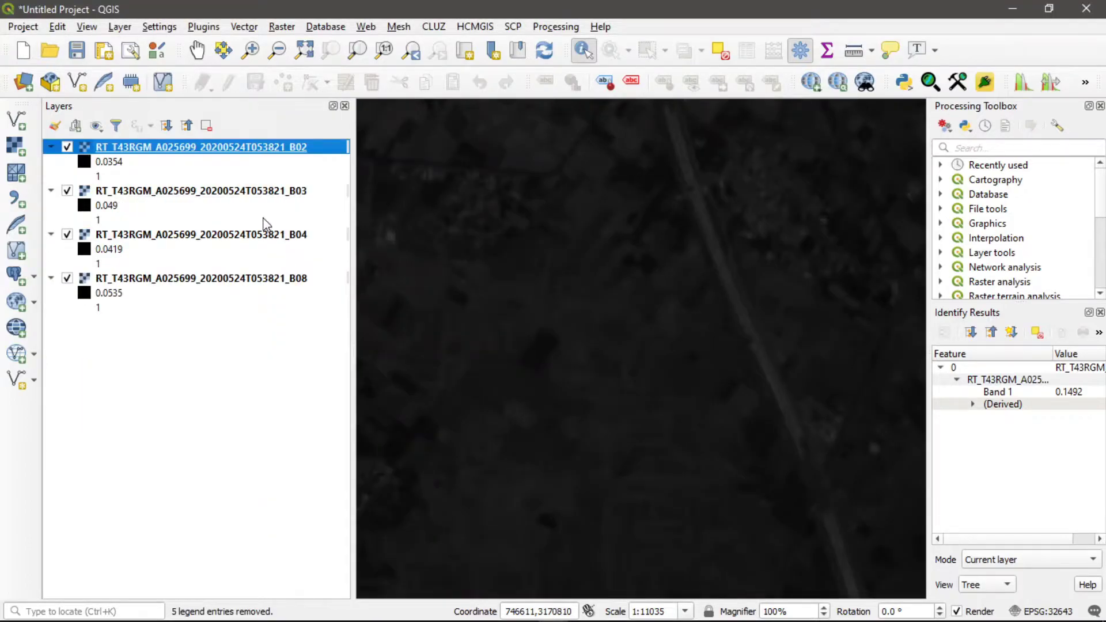
Open the Build Virtual Raster tool.
{"action": "scroll", "coordinate": [684, 412], "scroll_direction": "down", "scroll_amount": 2}
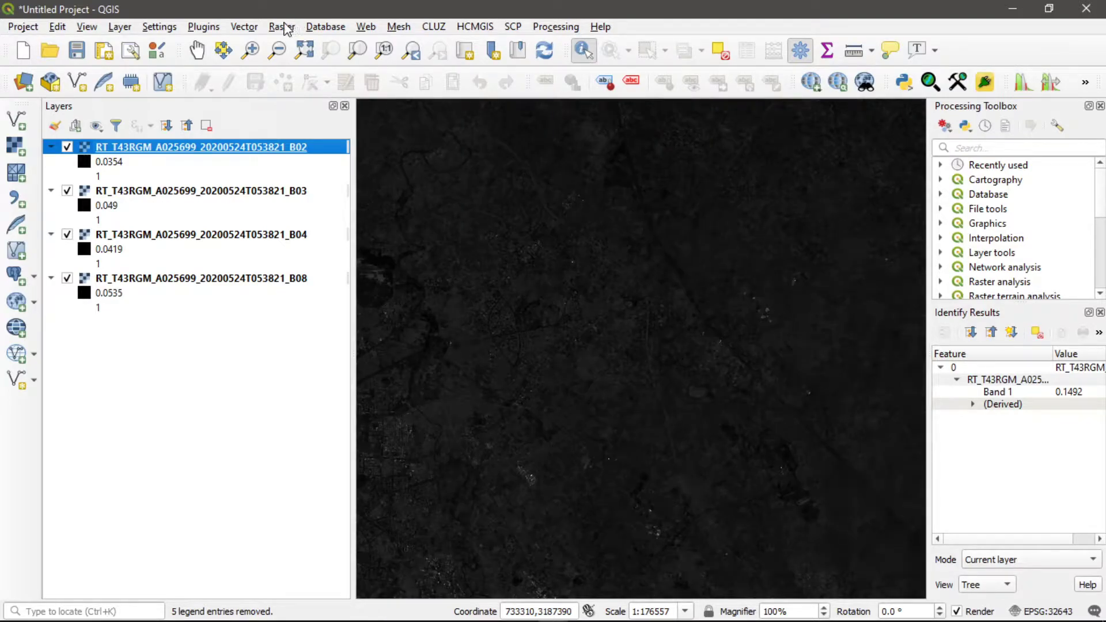
{"action": "left_click", "coordinate": [283, 26]}
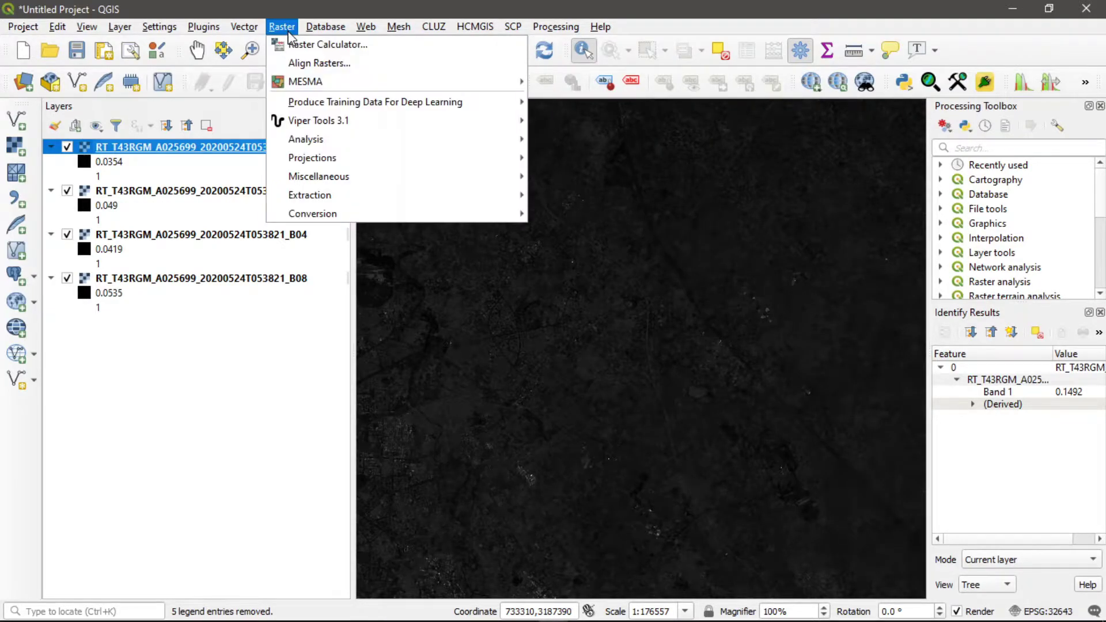
{"action": "mouse_move", "coordinate": [432, 179]}
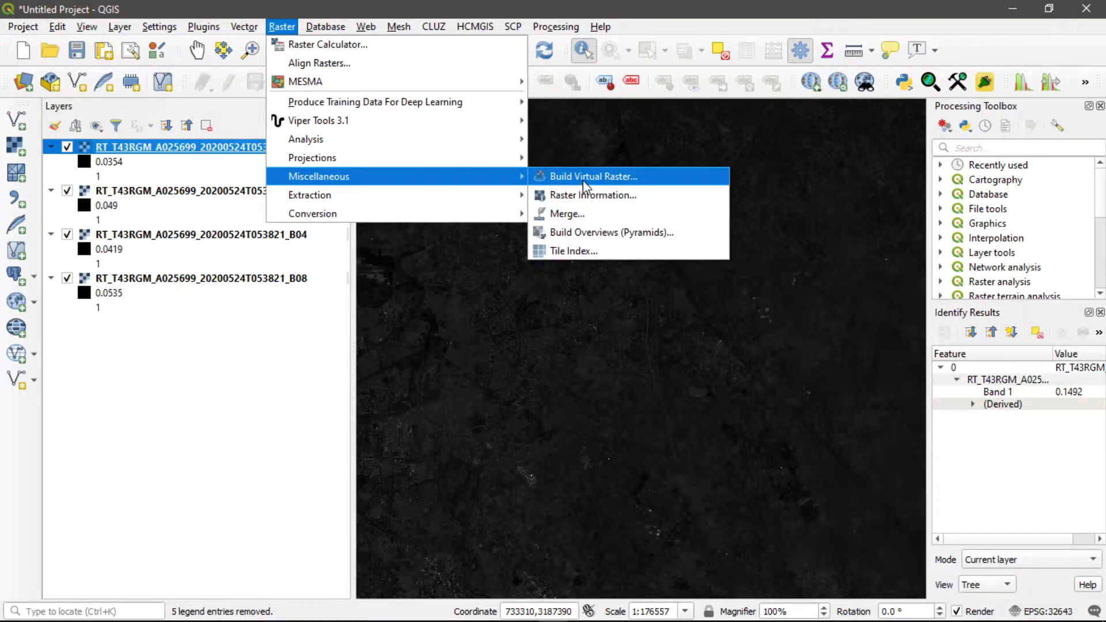
{"action": "left_click", "coordinate": [624, 178]}
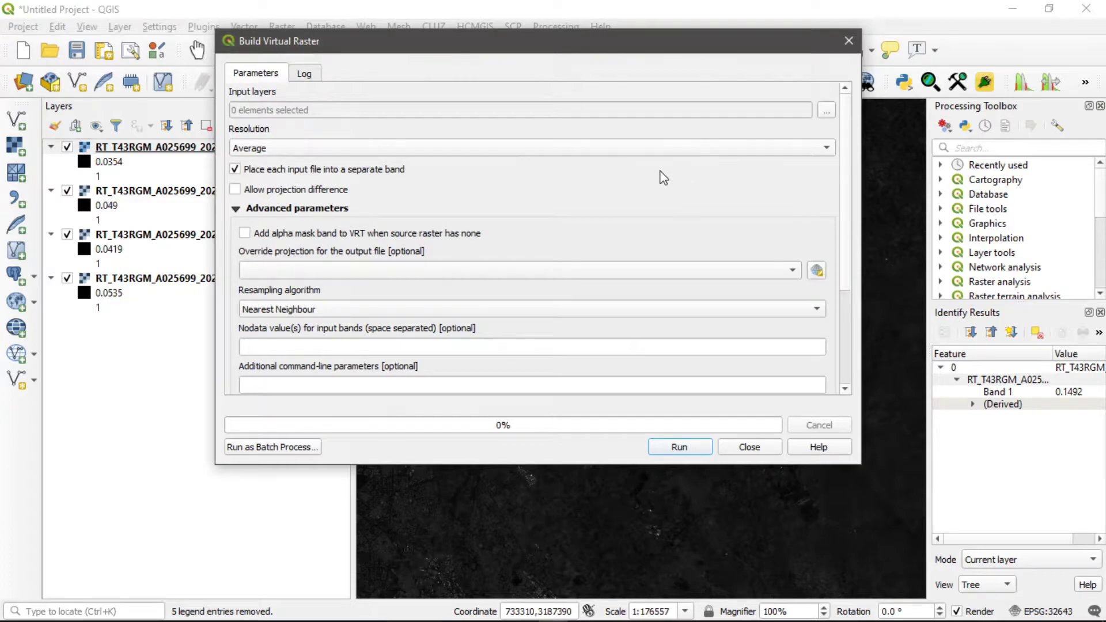
Select all four RT bands, B02, B03, B04 and B08, as input layers and set the resolution to Highest.
{"action": "left_click", "coordinate": [825, 111]}
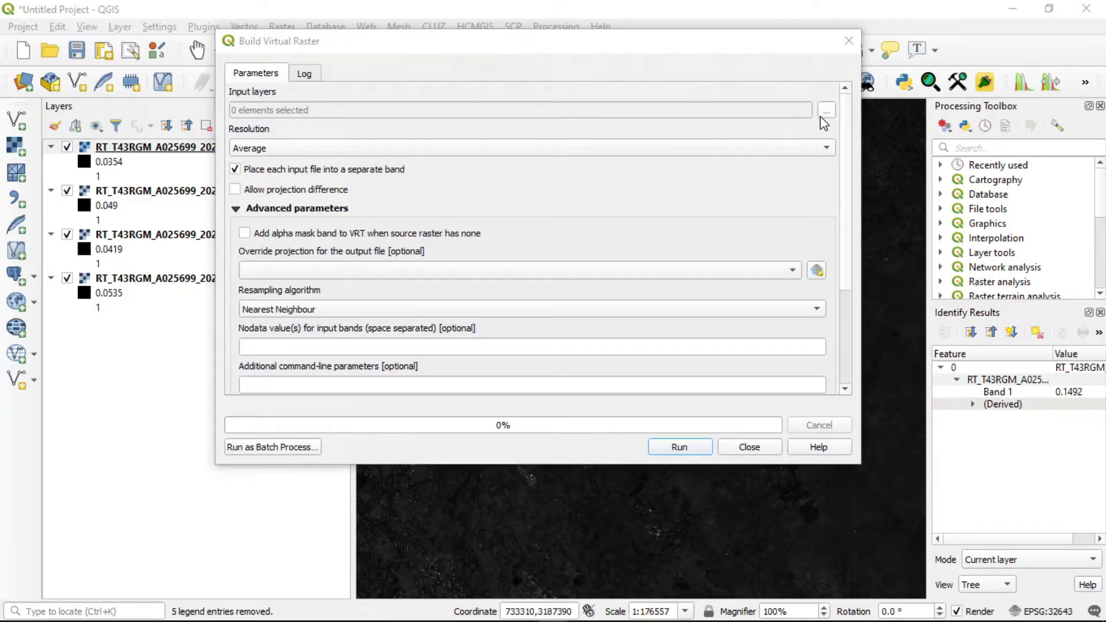
{"action": "left_click", "coordinate": [685, 221]}
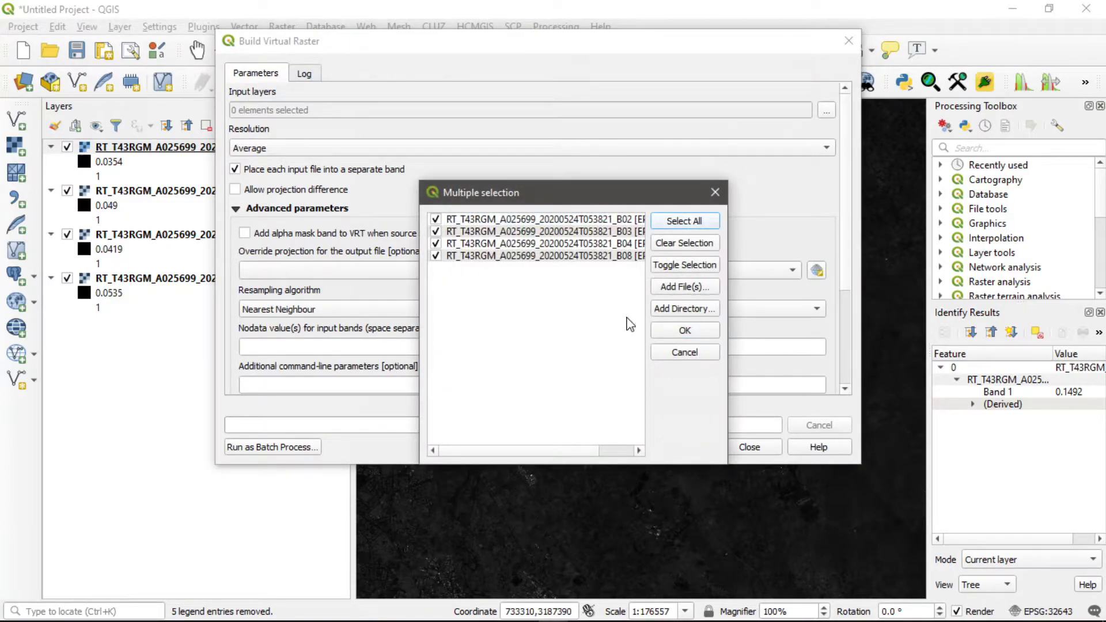
{"action": "left_click", "coordinate": [689, 330]}
{"action": "left_click", "coordinate": [822, 151]}
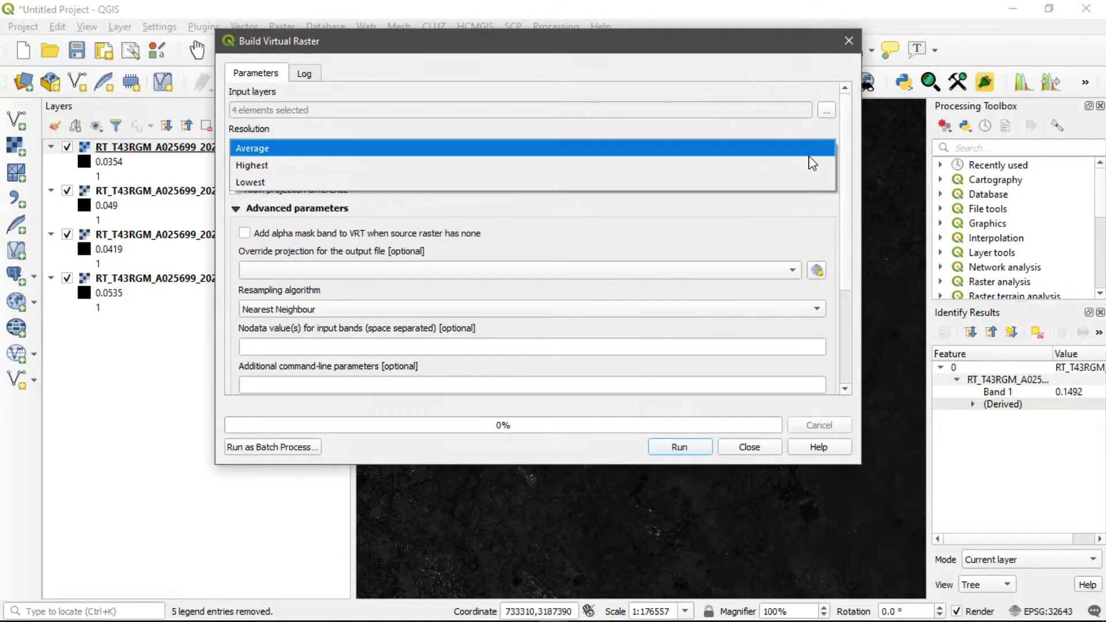
{"action": "left_click", "coordinate": [472, 165]}
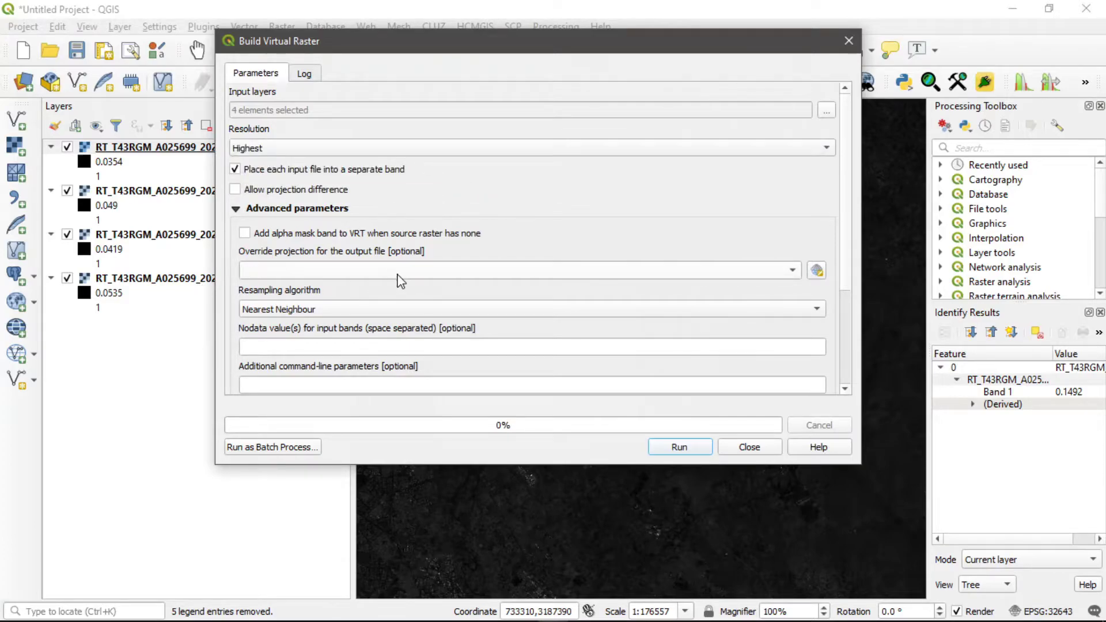
Override the output projection with the project CRS EPSG:32643 - WGS 84 / UTM zone 43N and choose Nearest Neighbour resampling.
{"action": "left_click", "coordinate": [776, 273]}
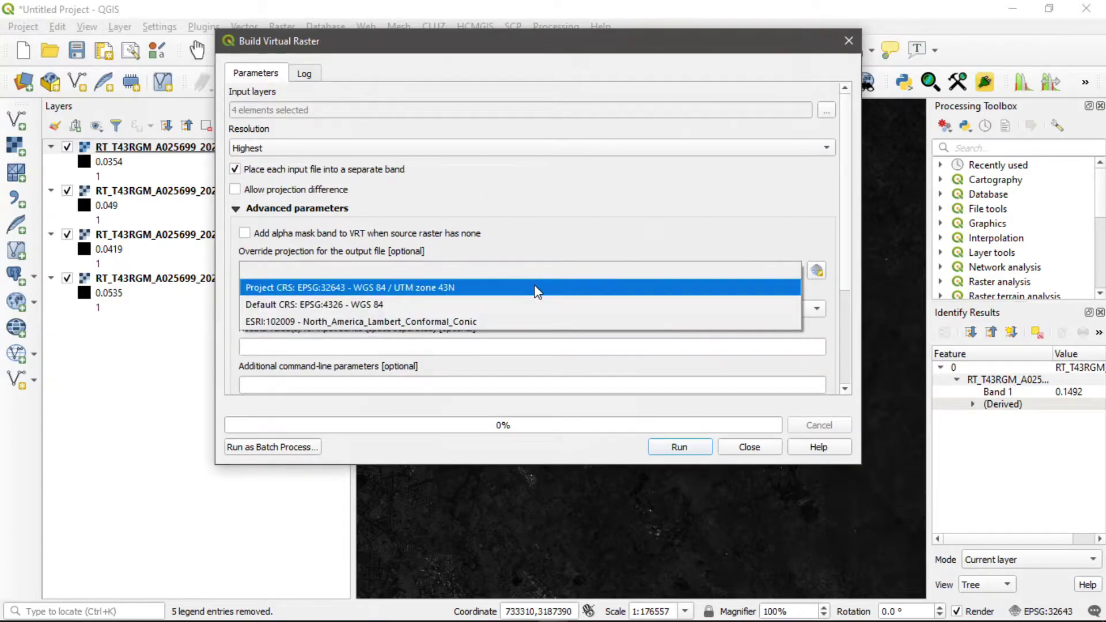
{"action": "left_click", "coordinate": [586, 287]}
{"action": "left_click_drag", "start_coordinate": [590, 42], "coordinate": [597, 21]}
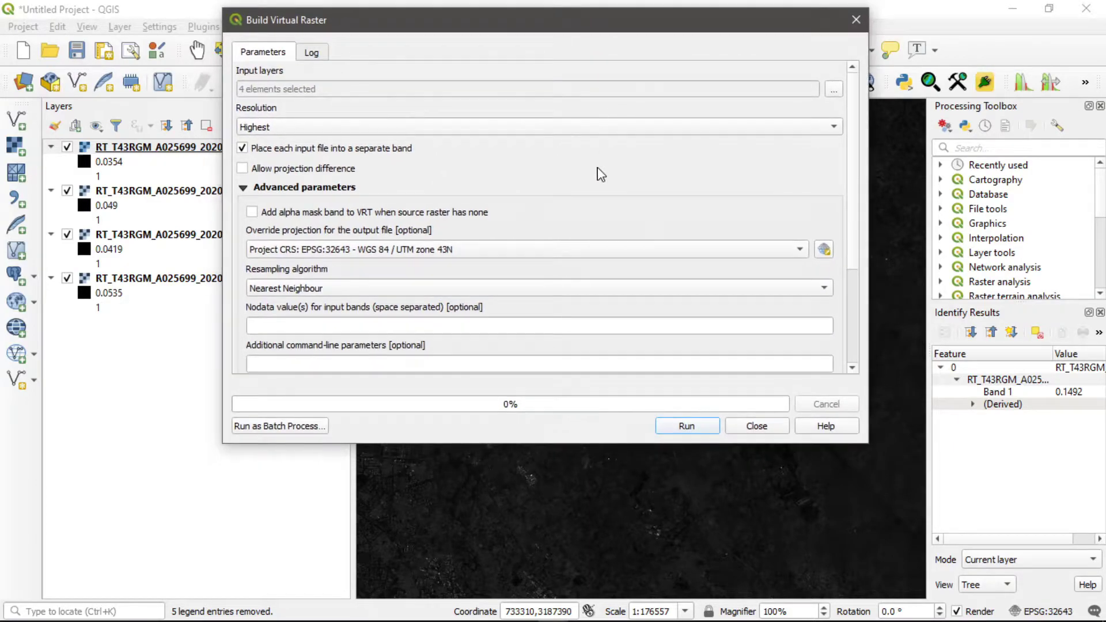
{"action": "left_click", "coordinate": [482, 293]}
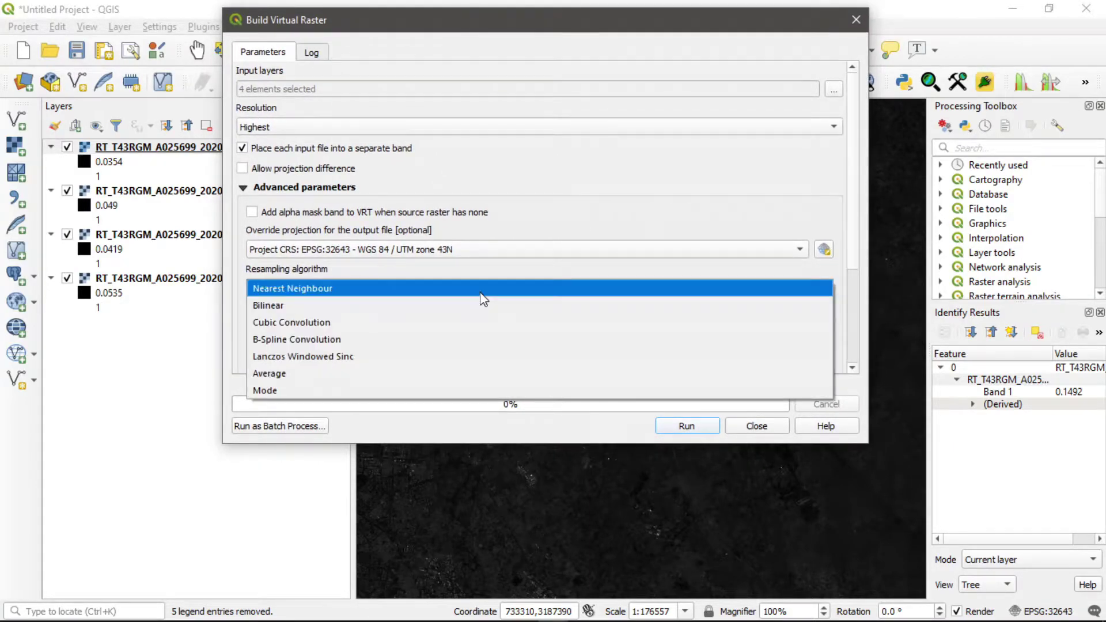
{"action": "left_click", "coordinate": [433, 288]}
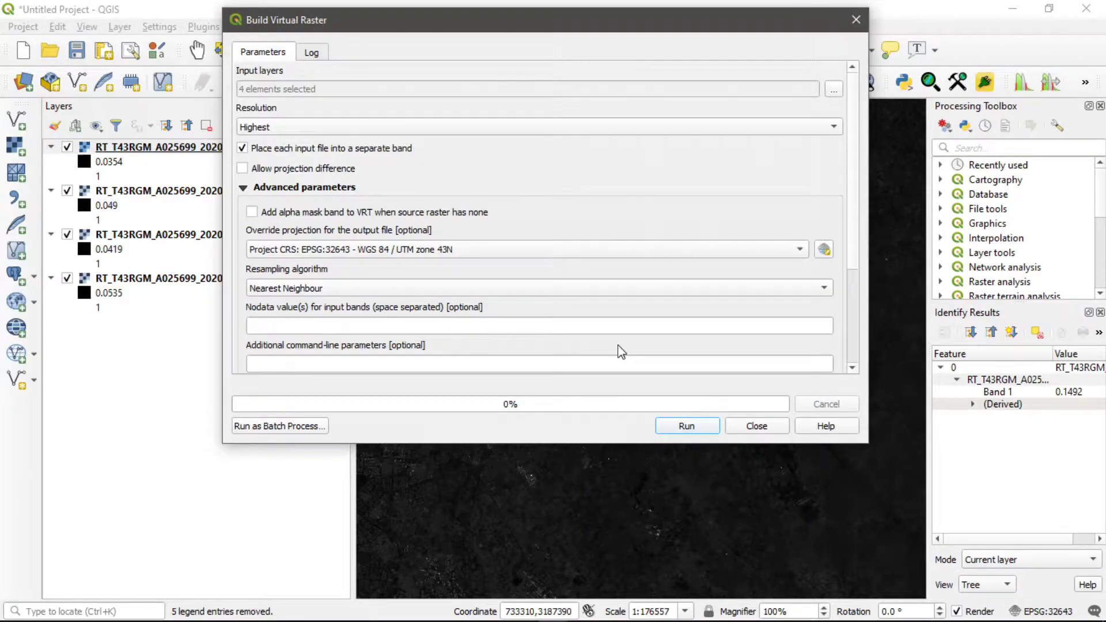
Build the virtual raster as a temporary file and close the tool's dialog.
{"action": "scroll", "coordinate": [622, 349], "scroll_direction": "down", "scroll_amount": 3}
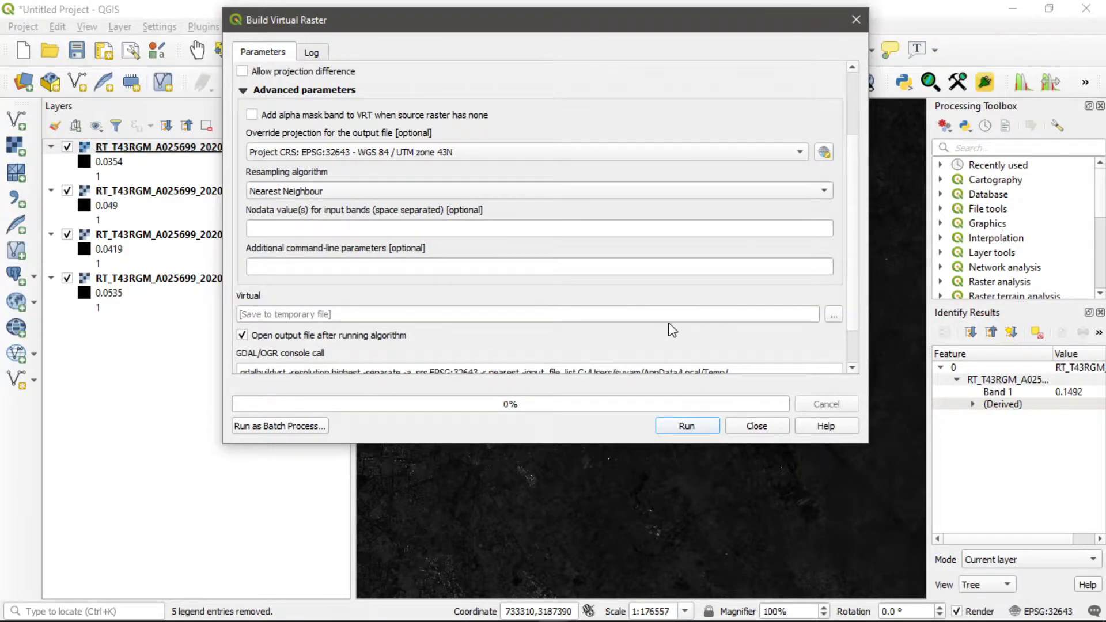
{"action": "scroll", "coordinate": [667, 328], "scroll_direction": "down", "scroll_amount": 2}
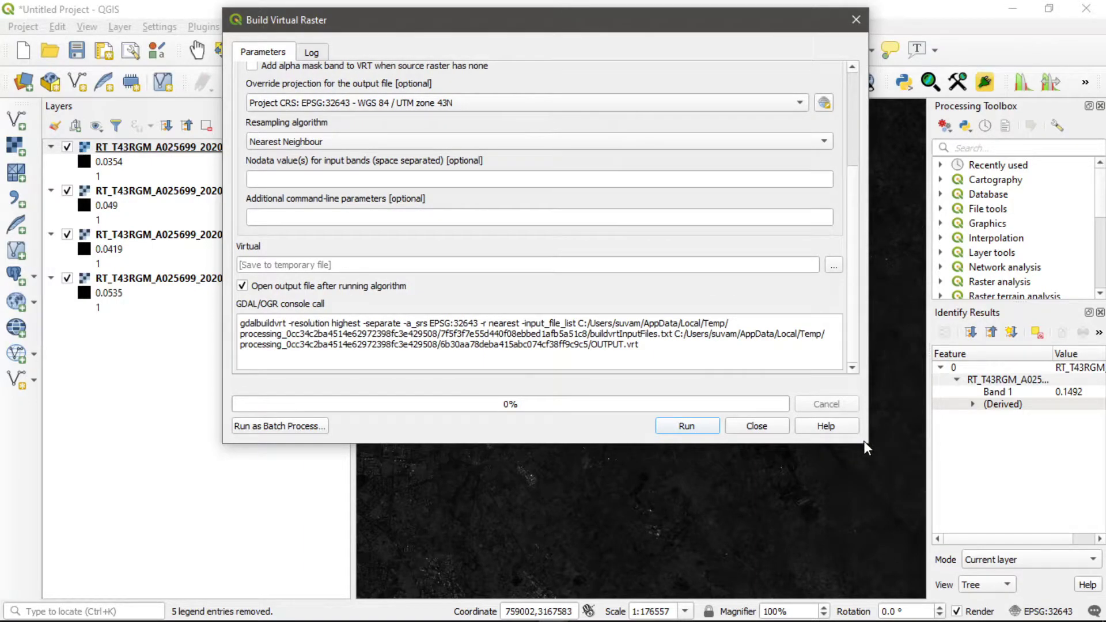
{"action": "left_click_drag", "start_coordinate": [868, 444], "coordinate": [689, 364]}
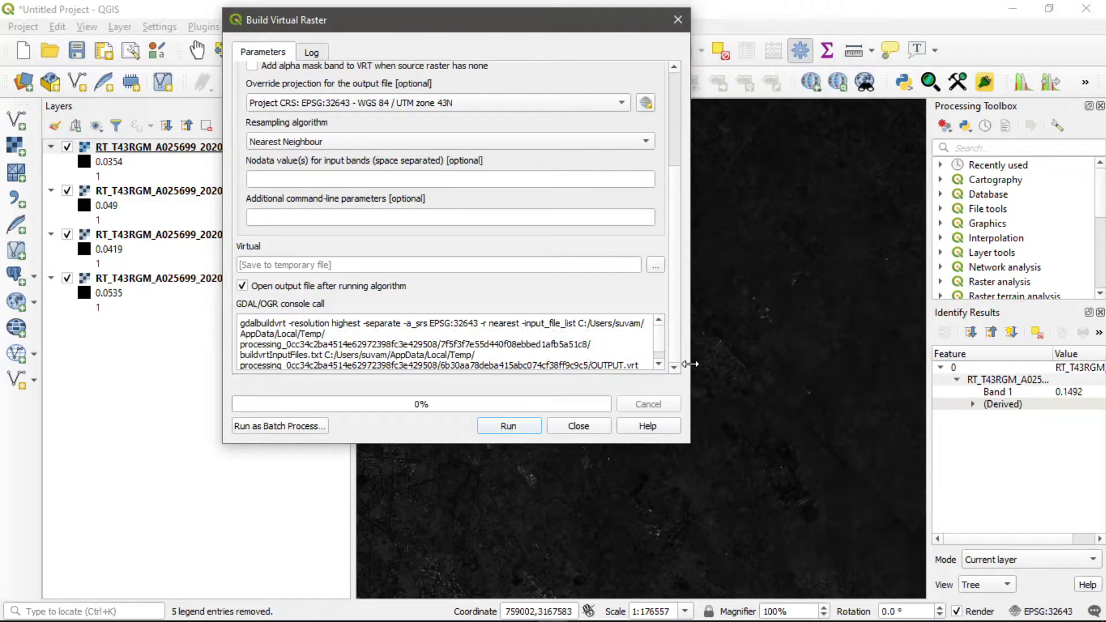
{"action": "left_click_drag", "start_coordinate": [500, 30], "coordinate": [672, 147]}
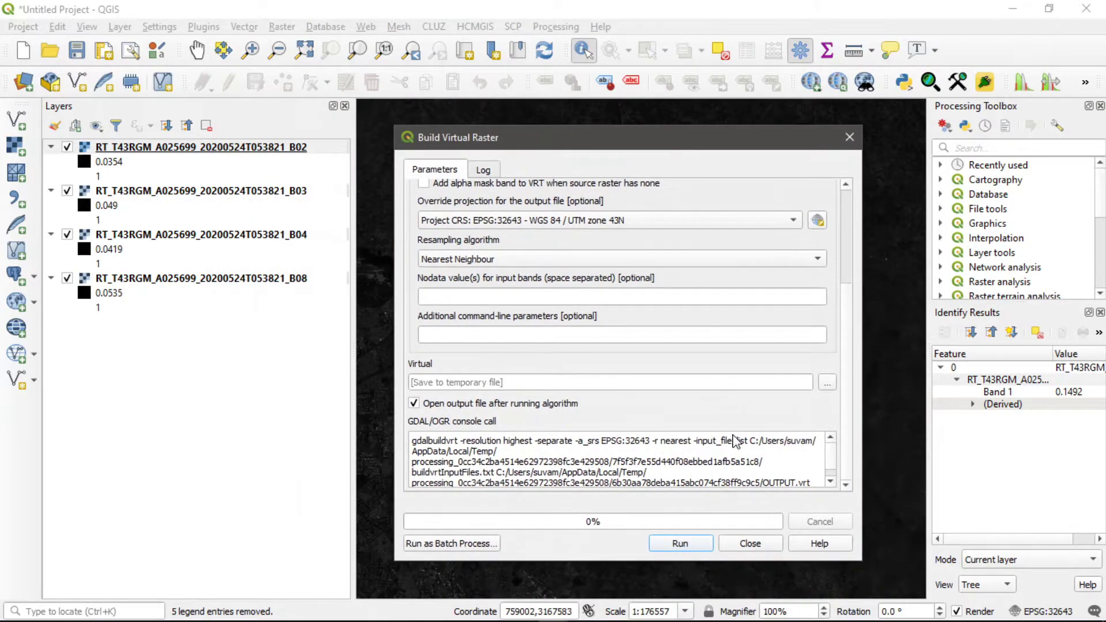
{"action": "left_click", "coordinate": [680, 544]}
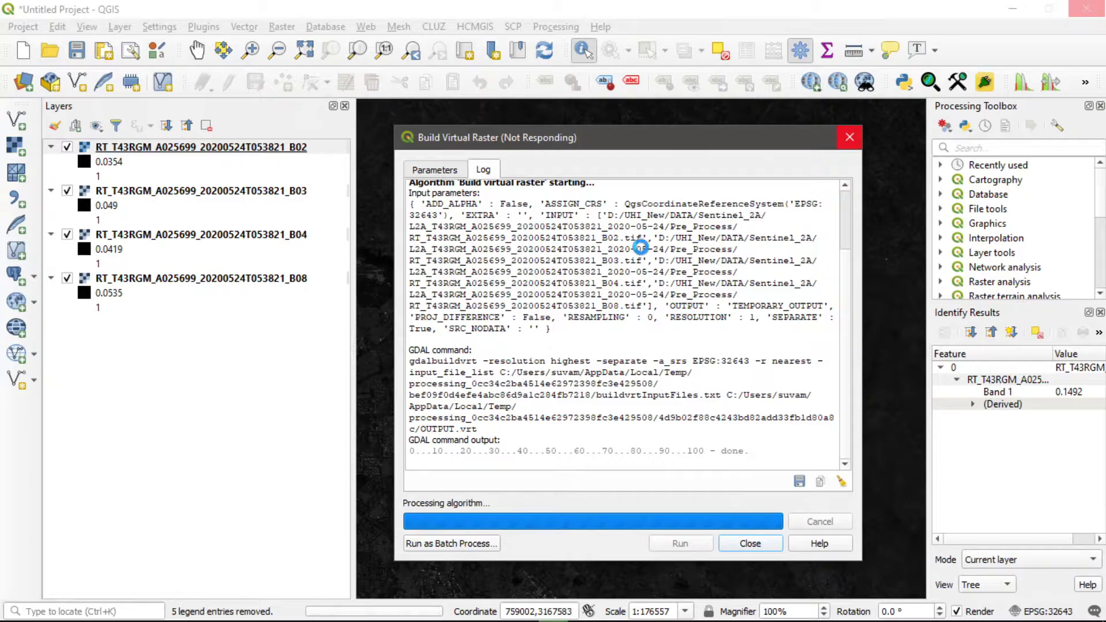
{"action": "left_click_drag", "start_coordinate": [551, 153], "coordinate": [559, 170]}
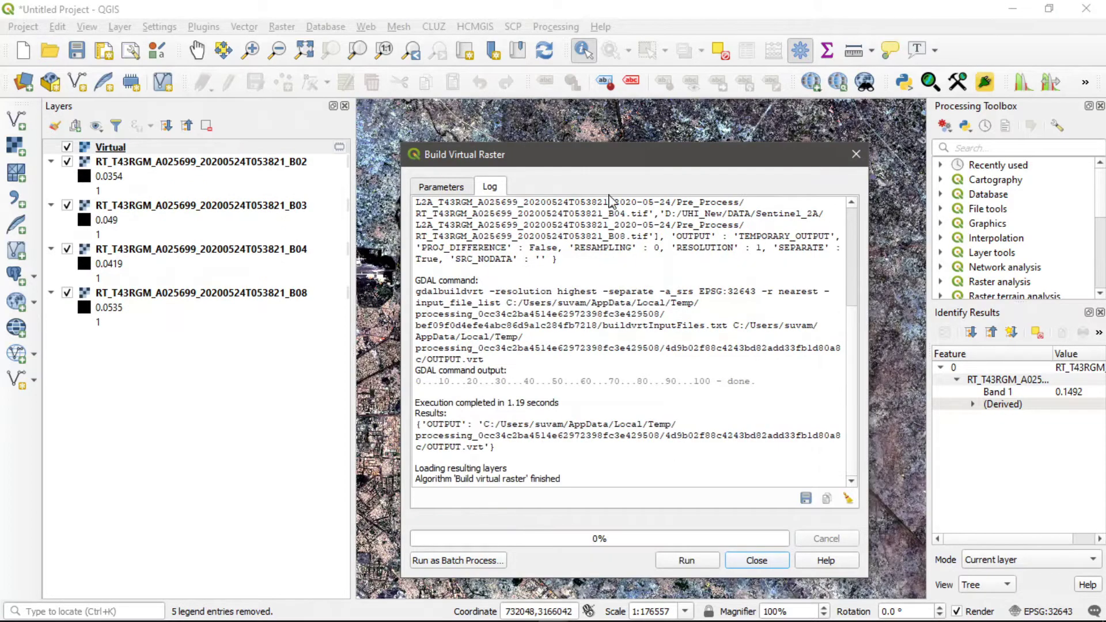
{"action": "left_click_drag", "start_coordinate": [652, 165], "coordinate": [669, 94]}
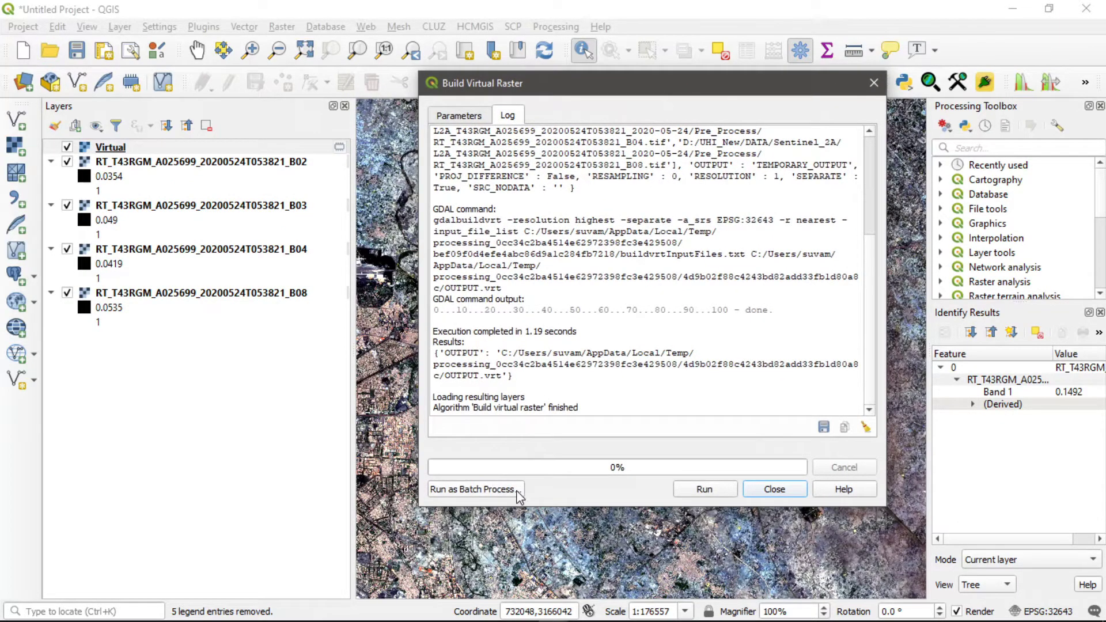
{"action": "left_click", "coordinate": [774, 489]}
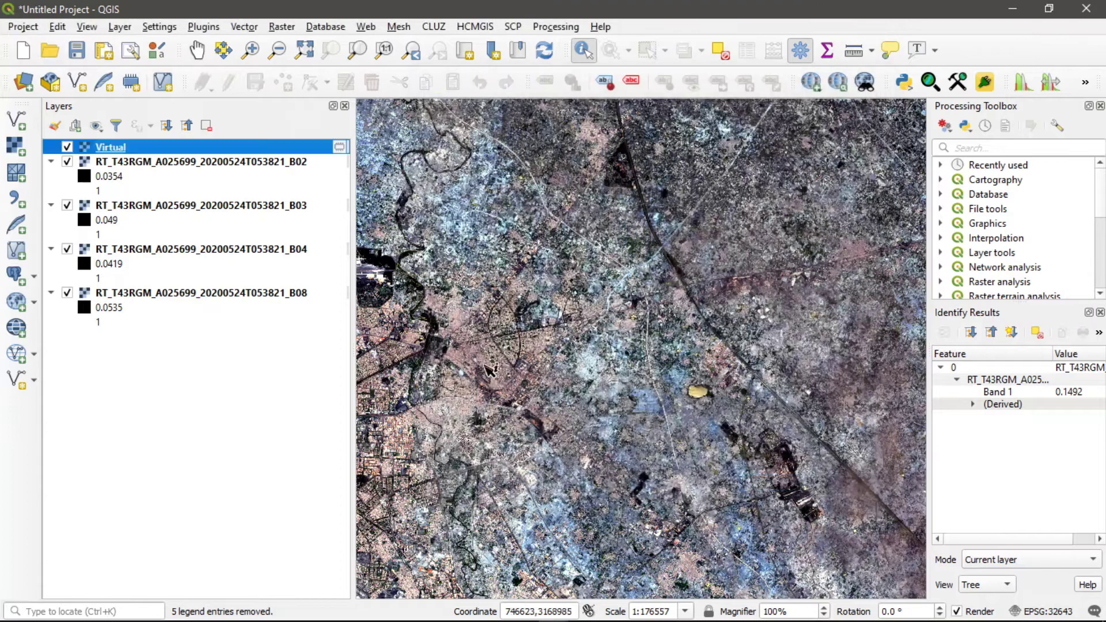
Hide the four single-band RT layers B02, B03, B04 and B08 so only the virtual raster is displayed.
{"action": "scroll", "coordinate": [461, 363], "scroll_direction": "down", "scroll_amount": 2}
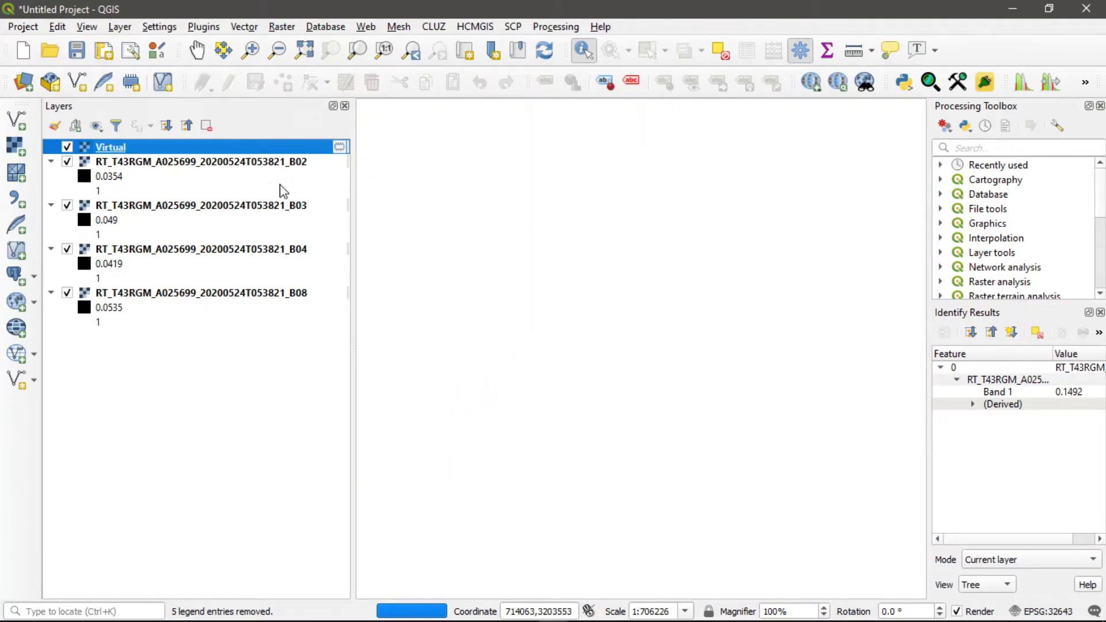
{"action": "left_click", "coordinate": [66, 162]}
{"action": "left_click", "coordinate": [67, 205]}
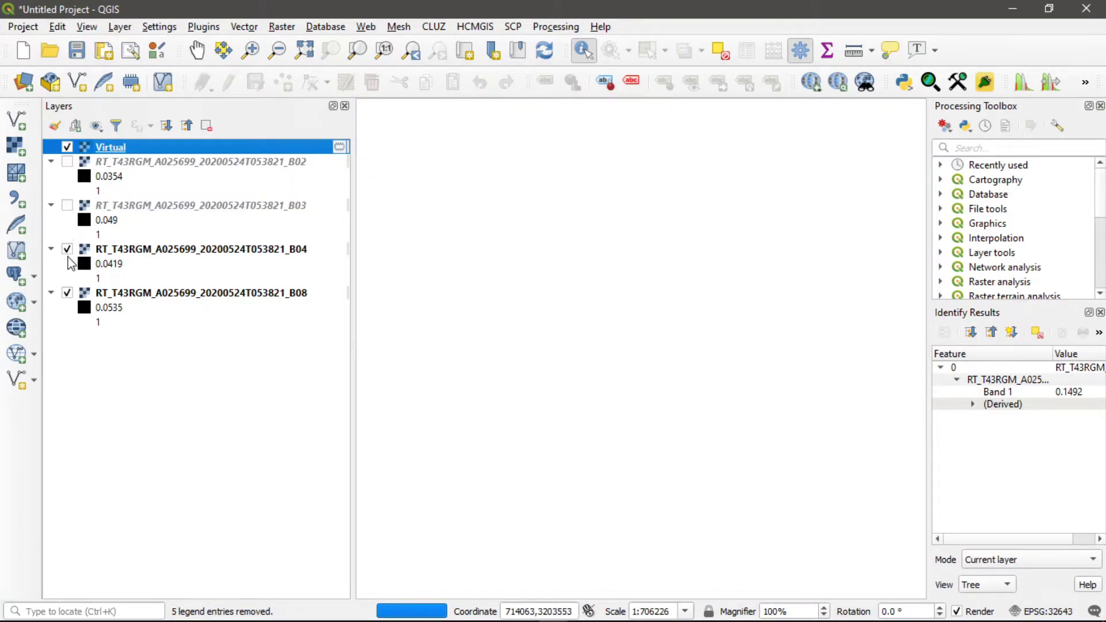
{"action": "left_click", "coordinate": [67, 249]}
{"action": "left_click", "coordinate": [66, 292]}
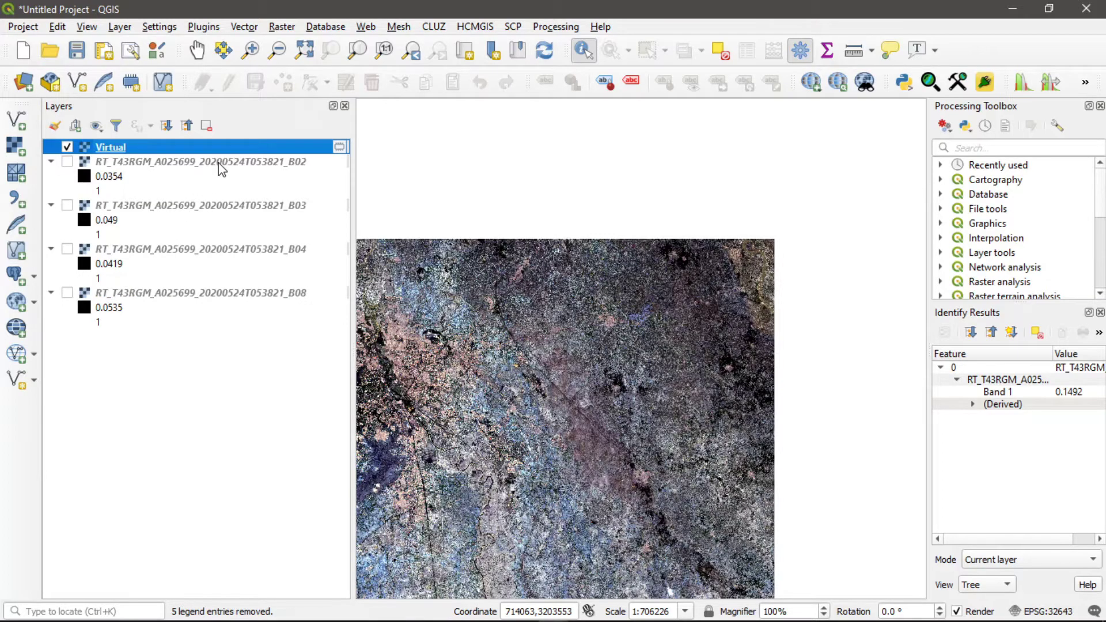
Export the Virtual layer as a raw-data GeoTIFF named Pre_processing in the Stack folder inside Sentinel_2A.
{"action": "right_click", "coordinate": [228, 151]}
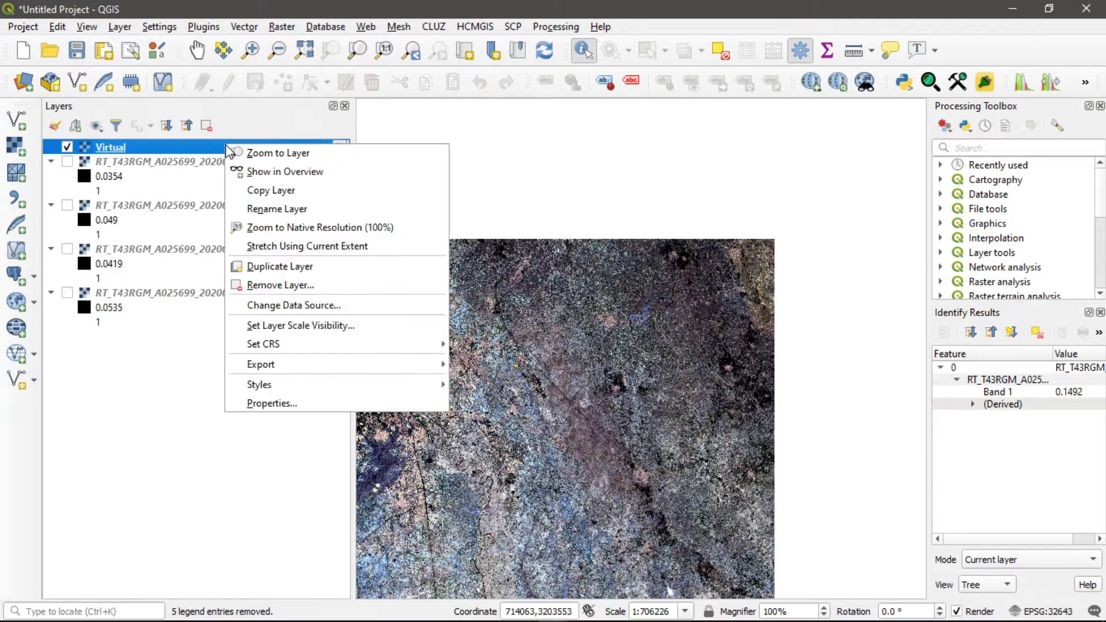
{"action": "mouse_move", "coordinate": [429, 345]}
{"action": "mouse_move", "coordinate": [409, 366]}
{"action": "left_click", "coordinate": [490, 365]}
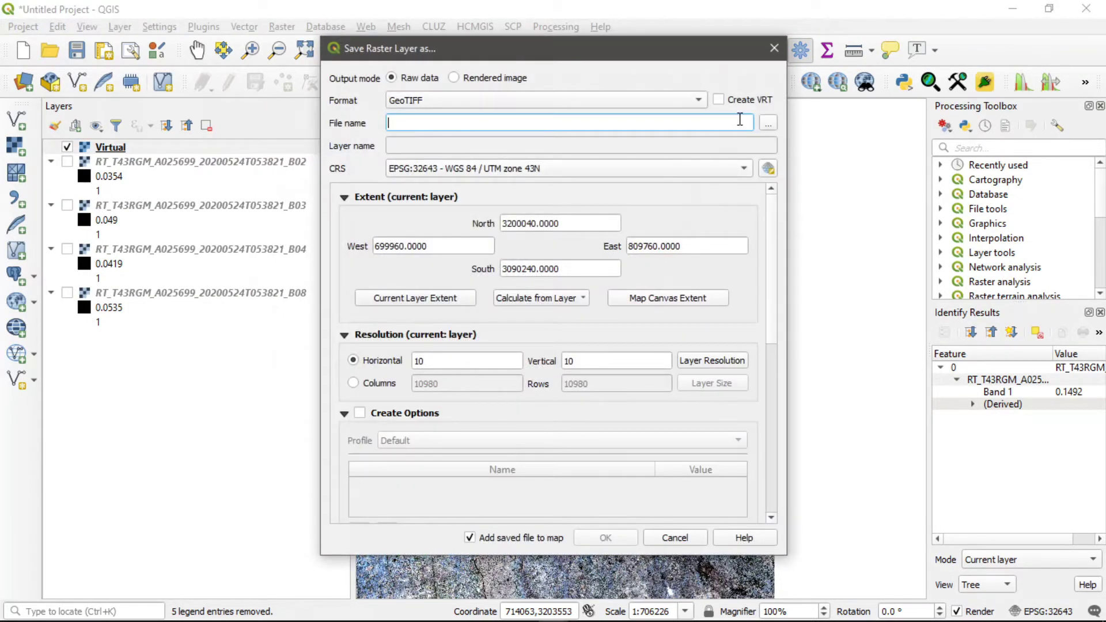
{"action": "left_click", "coordinate": [774, 124]}
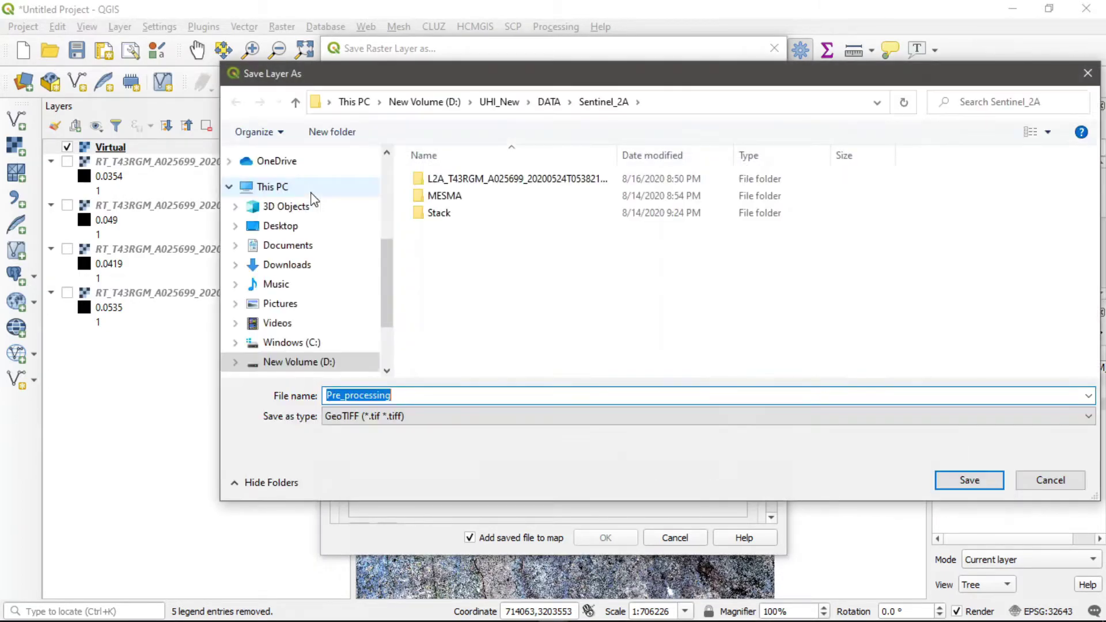
{"action": "double_click", "coordinate": [455, 215]}
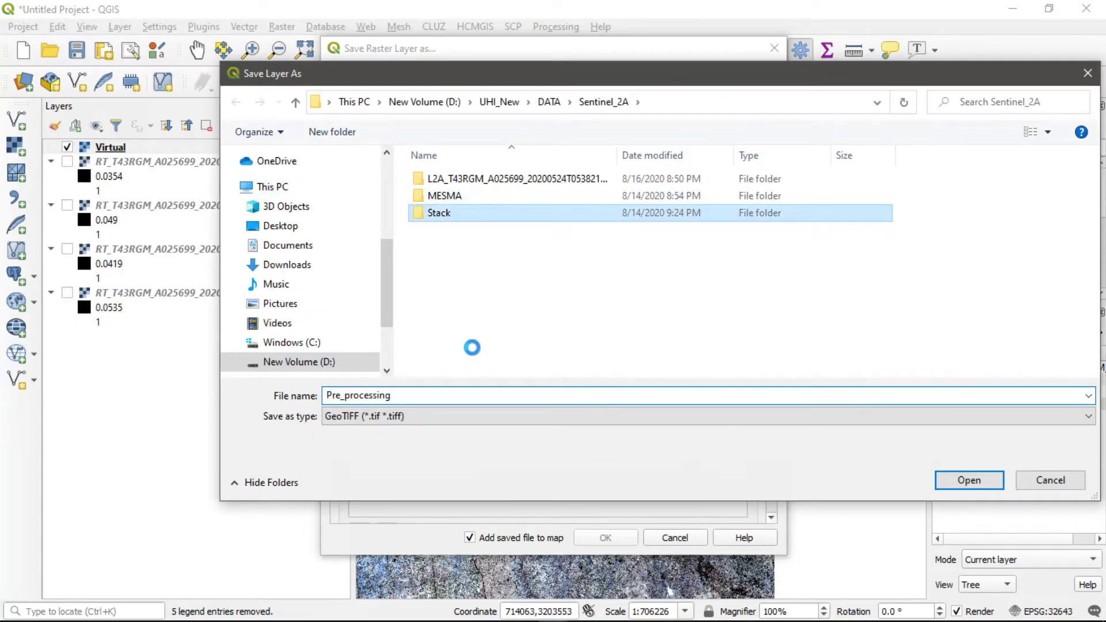
{"action": "left_click", "coordinate": [430, 395]}
{"action": "double_click", "coordinate": [365, 398]}
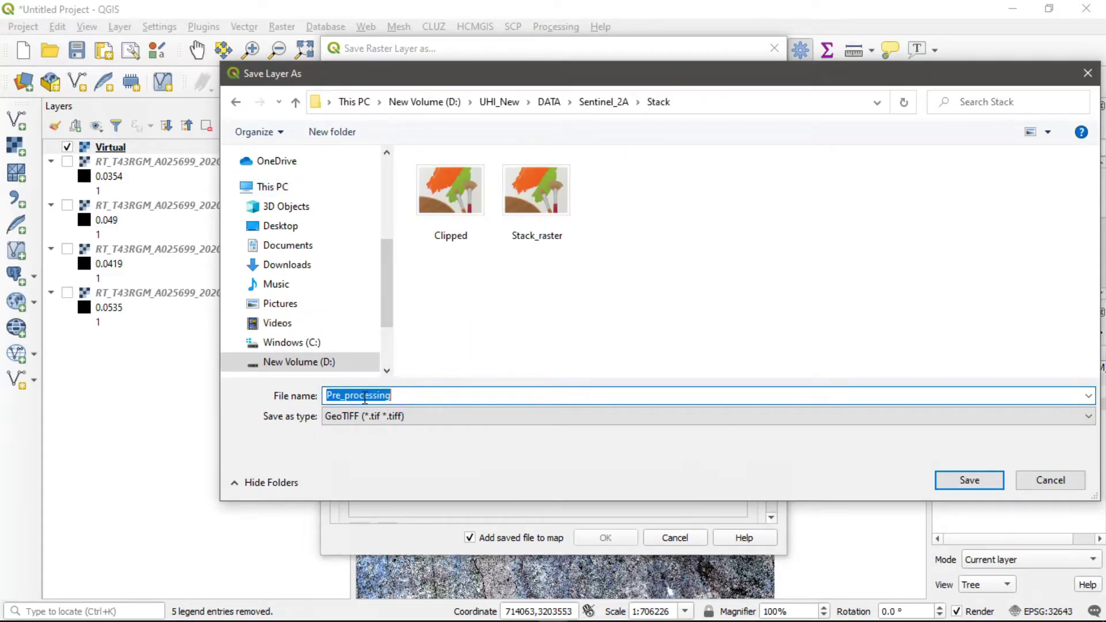
{"action": "left_click", "coordinate": [965, 483]}
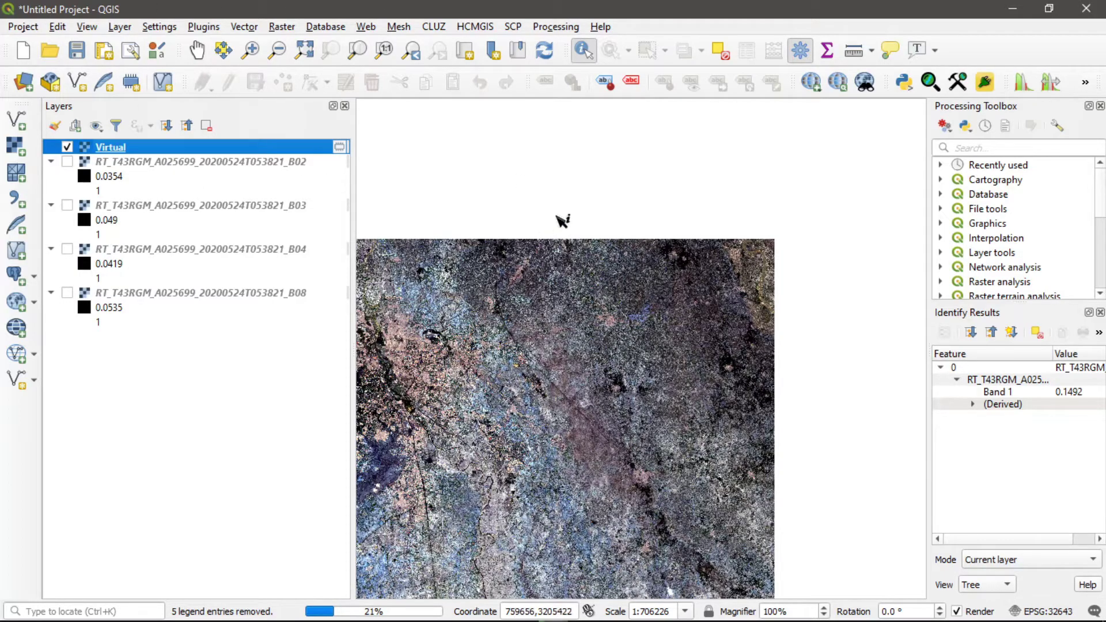
Remove the four single-band RT layers, B02 through B08, from the project.
{"action": "left_click", "coordinate": [197, 50]}
{"action": "left_click_drag", "start_coordinate": [469, 300], "coordinate": [546, 410]}
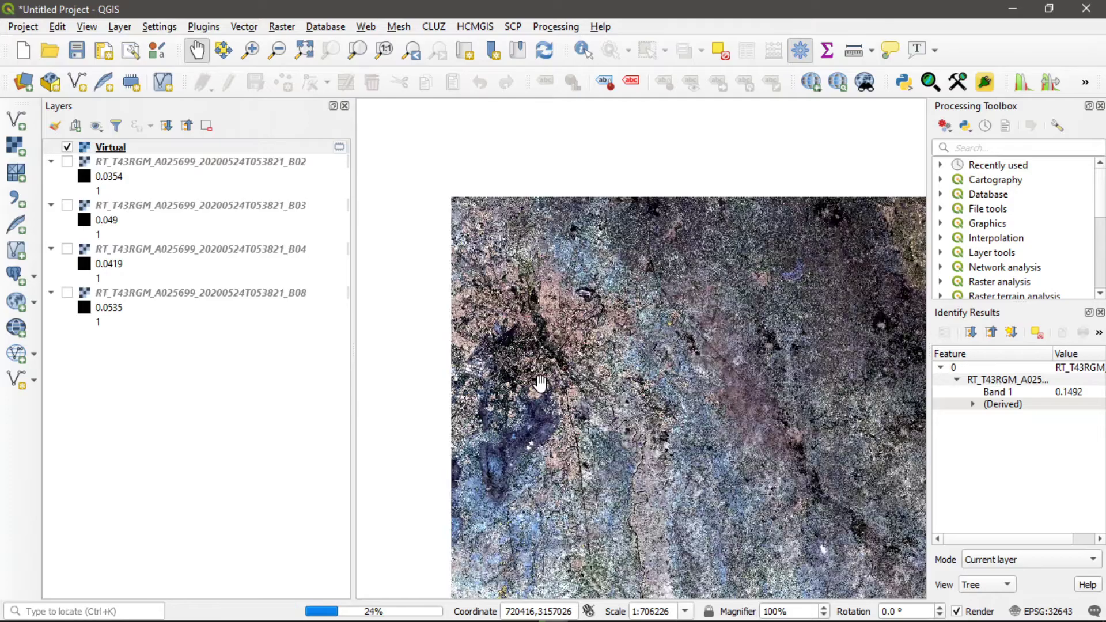
{"action": "scroll", "coordinate": [538, 374], "scroll_direction": "up", "scroll_amount": 2}
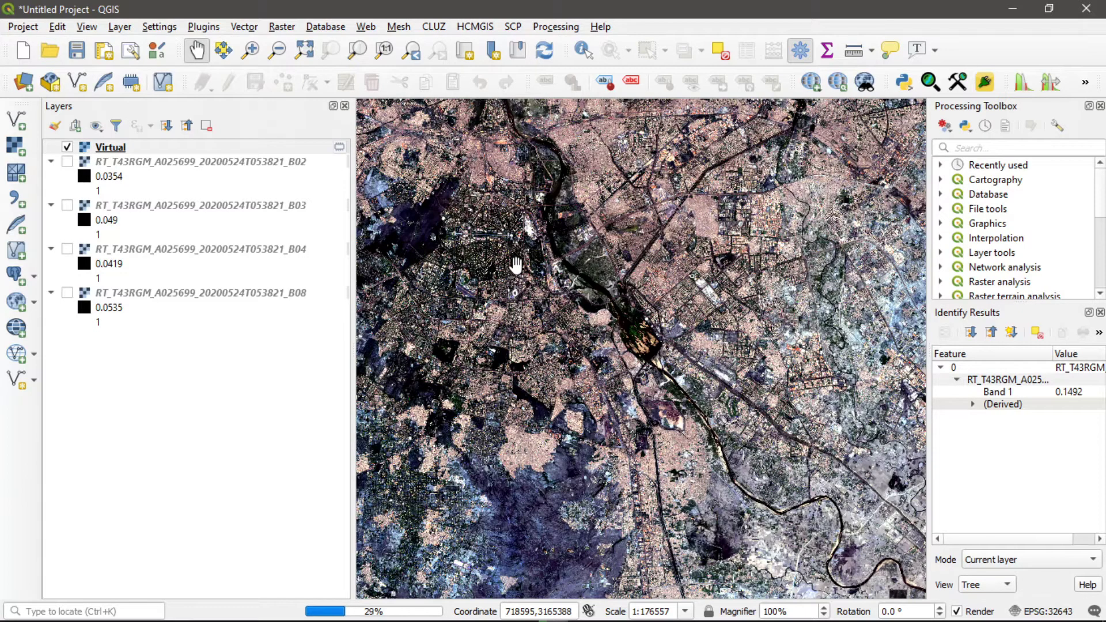
{"action": "left_click", "coordinate": [155, 166]}
{"action": "left_click", "coordinate": [223, 293], "text": "shift"}
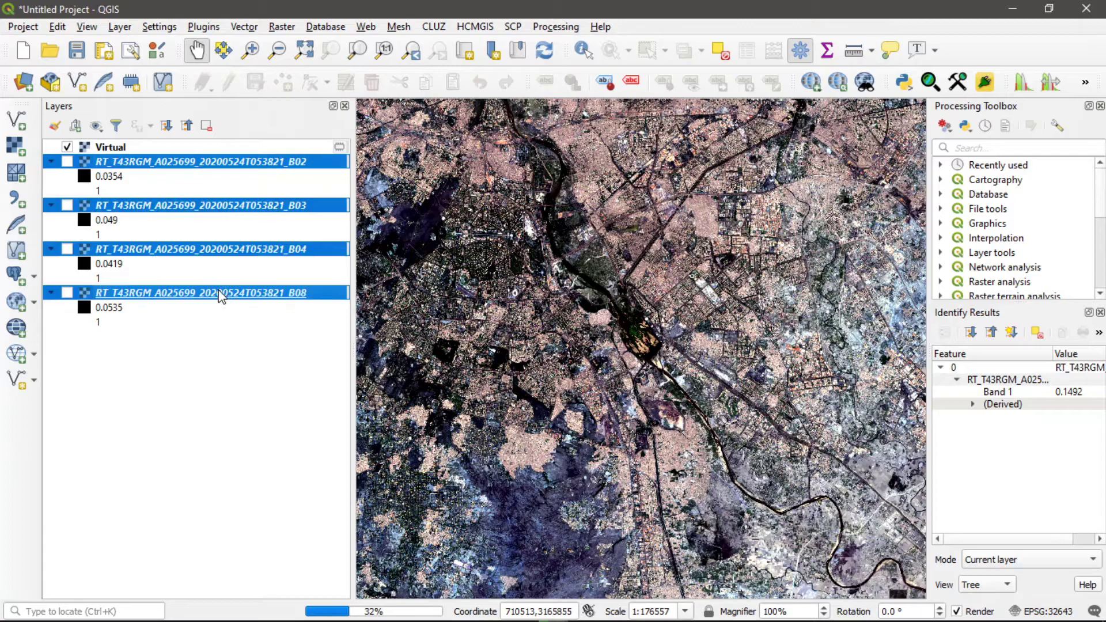
{"action": "right_click", "coordinate": [237, 301]}
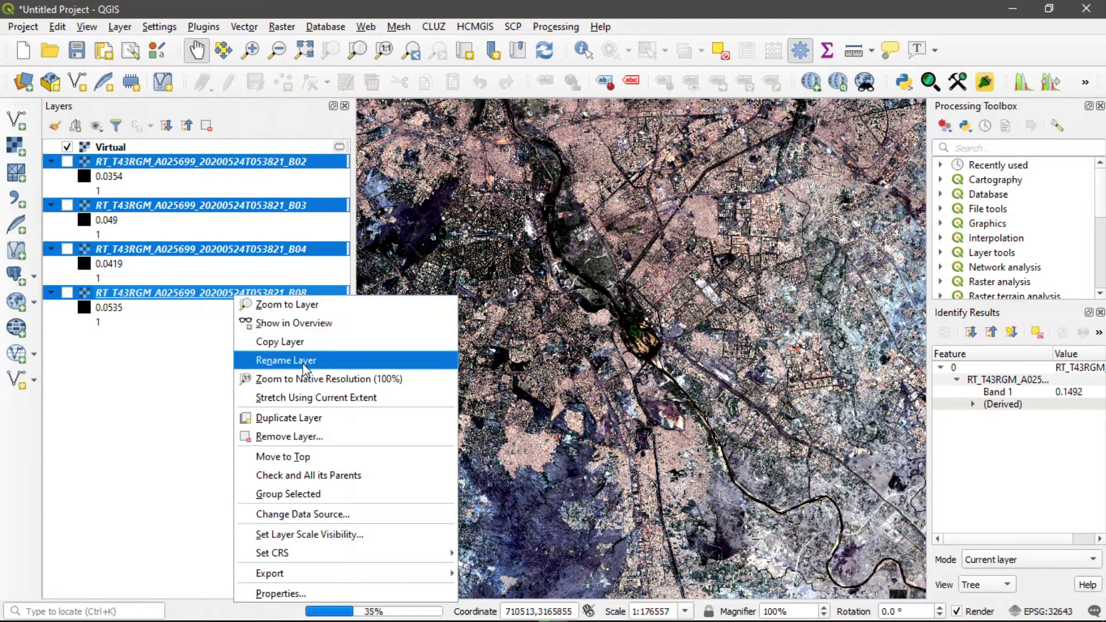
{"action": "left_click", "coordinate": [322, 448]}
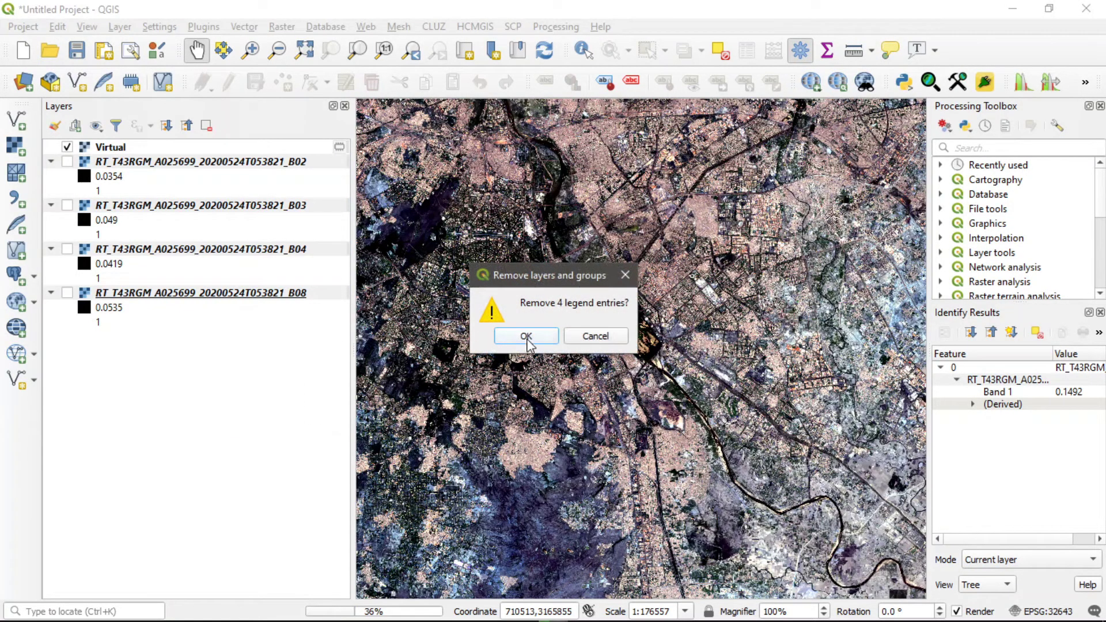
{"action": "left_click", "coordinate": [527, 339]}
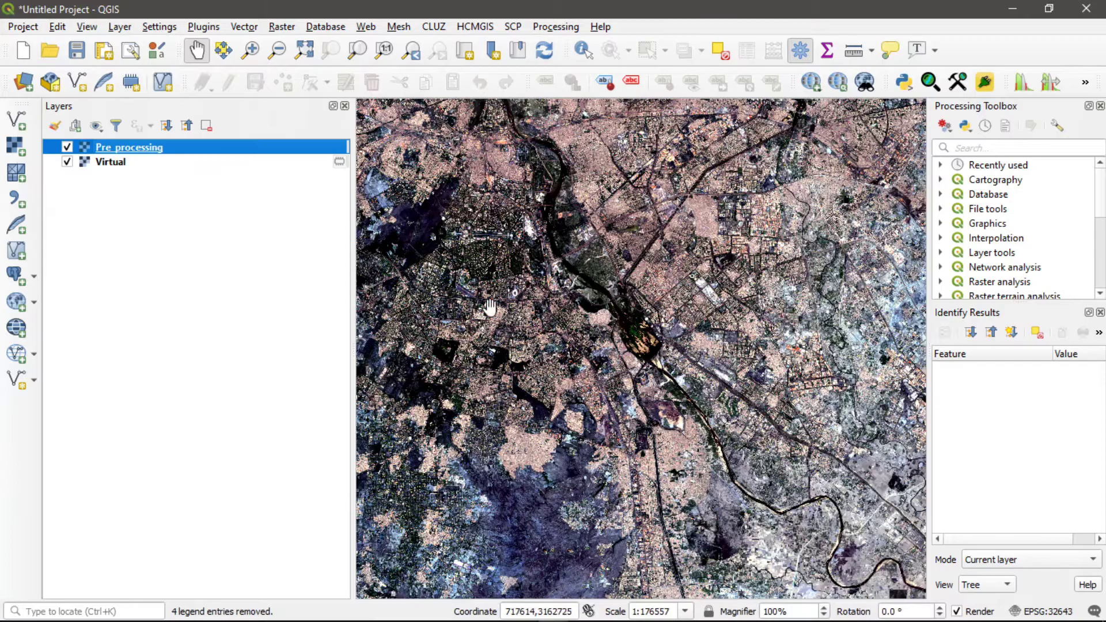
Narrow the layer list to enlarge the map, then hide the Virtual layer and remove it from the project.
{"action": "left_click_drag", "start_coordinate": [352, 262], "coordinate": [218, 299]}
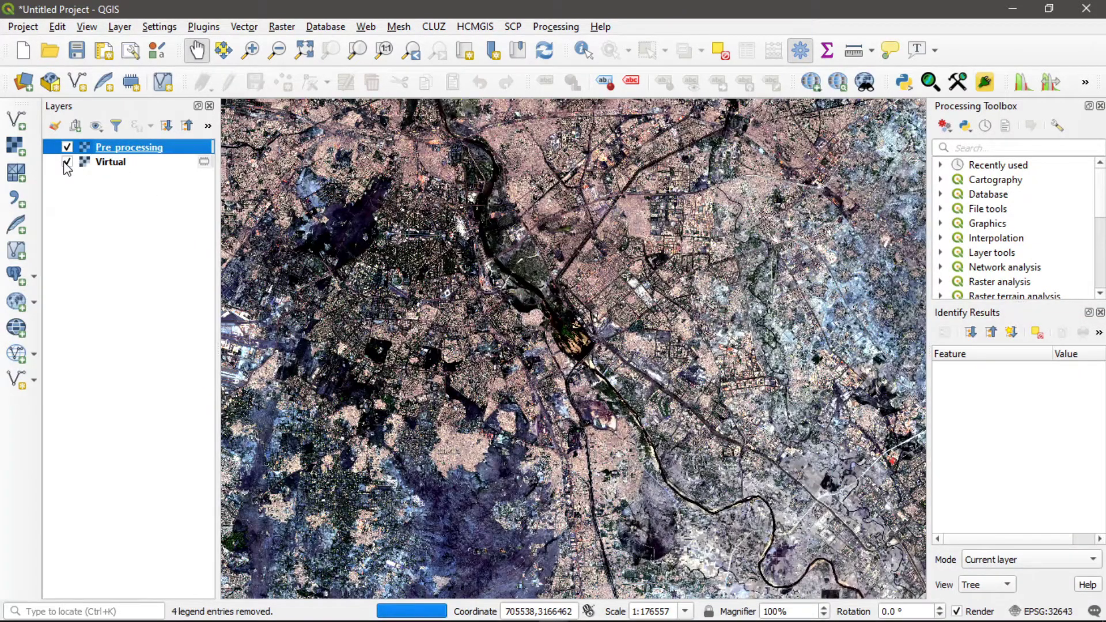
{"action": "left_click", "coordinate": [67, 162]}
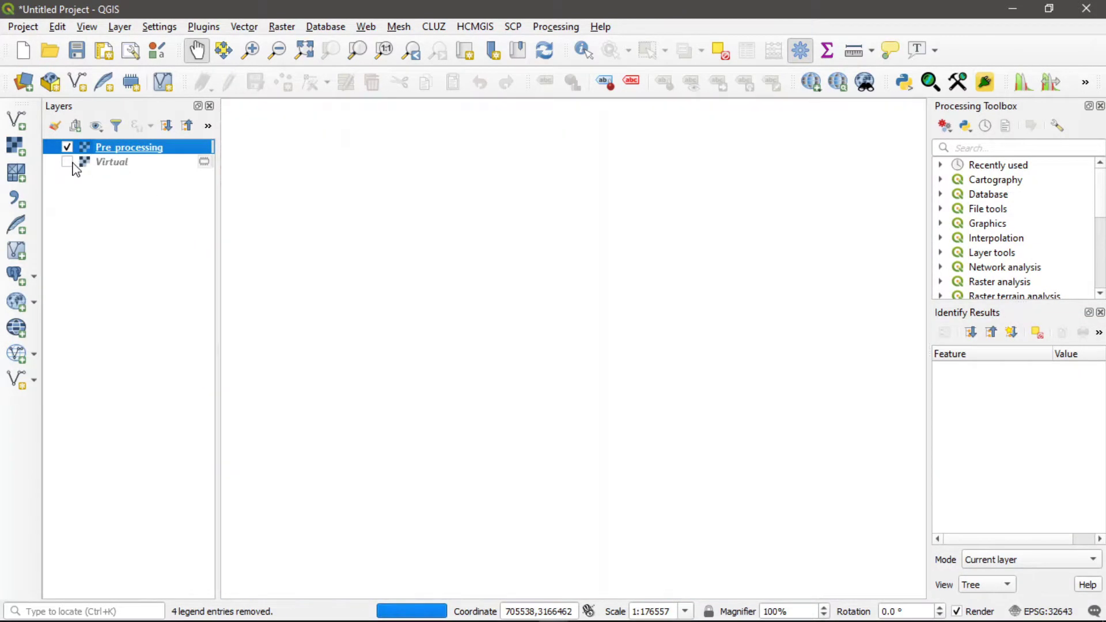
{"action": "left_click", "coordinate": [121, 164]}
{"action": "right_click", "coordinate": [123, 165]}
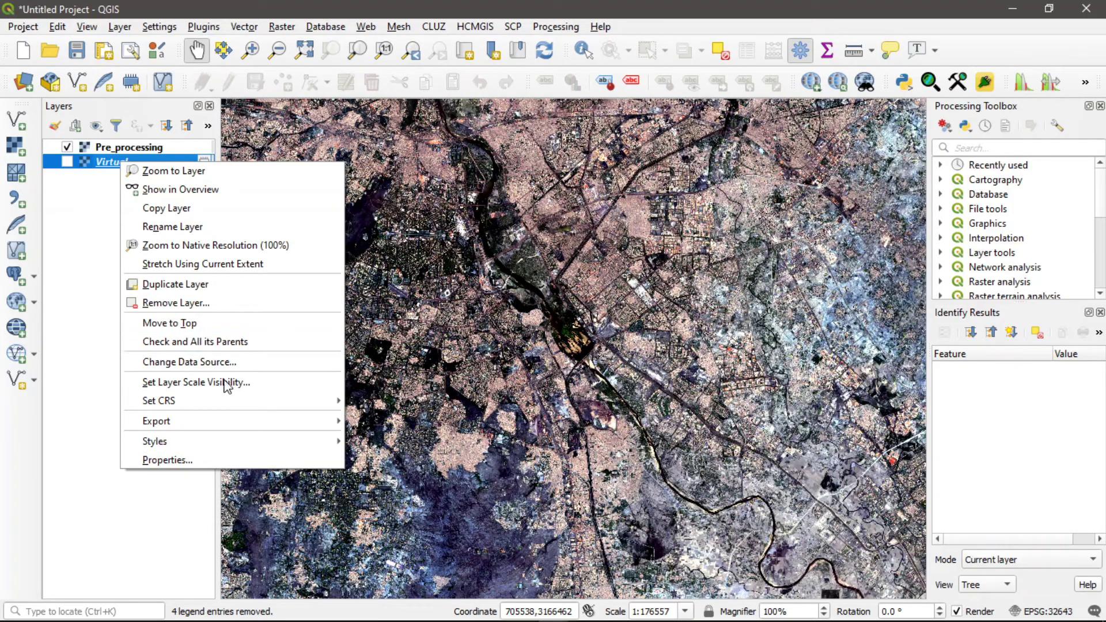
{"action": "left_click", "coordinate": [192, 313]}
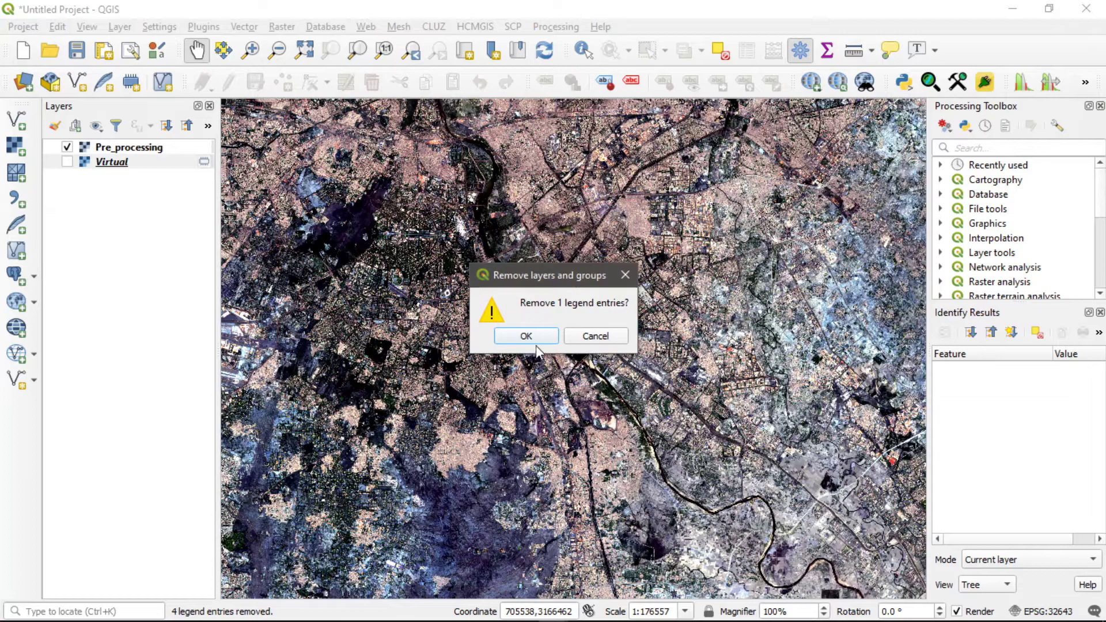
{"action": "left_click", "coordinate": [534, 341]}
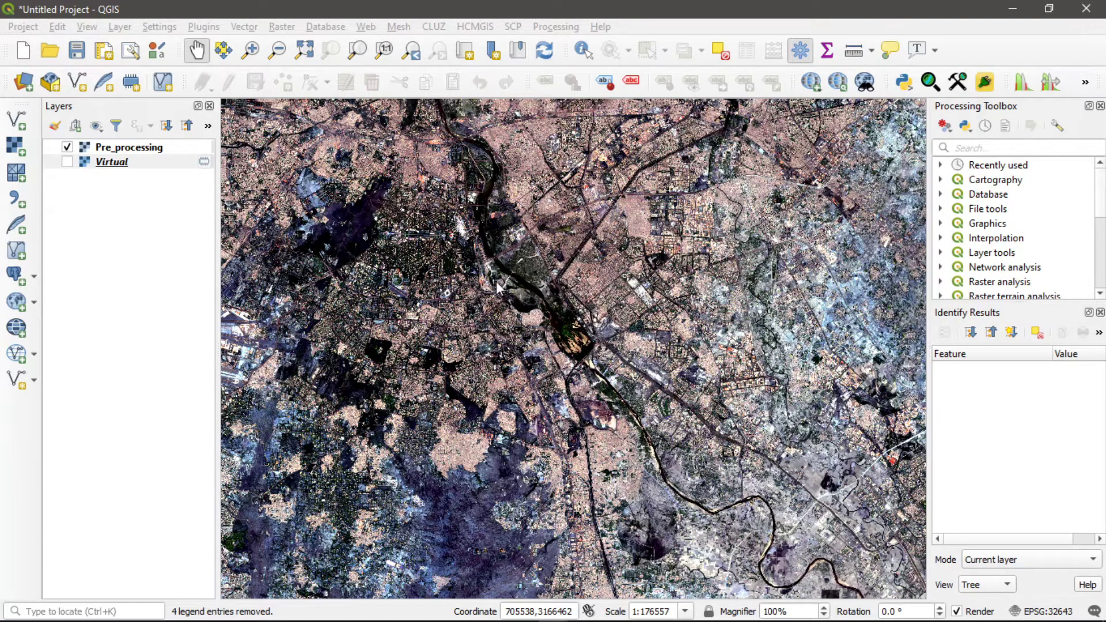
Set the Pre_processing layer's multiband color rendering to Band 4 for red, Band 3 for green and Band 2 for blue.
{"action": "scroll", "coordinate": [521, 331], "scroll_direction": "down", "scroll_amount": 2}
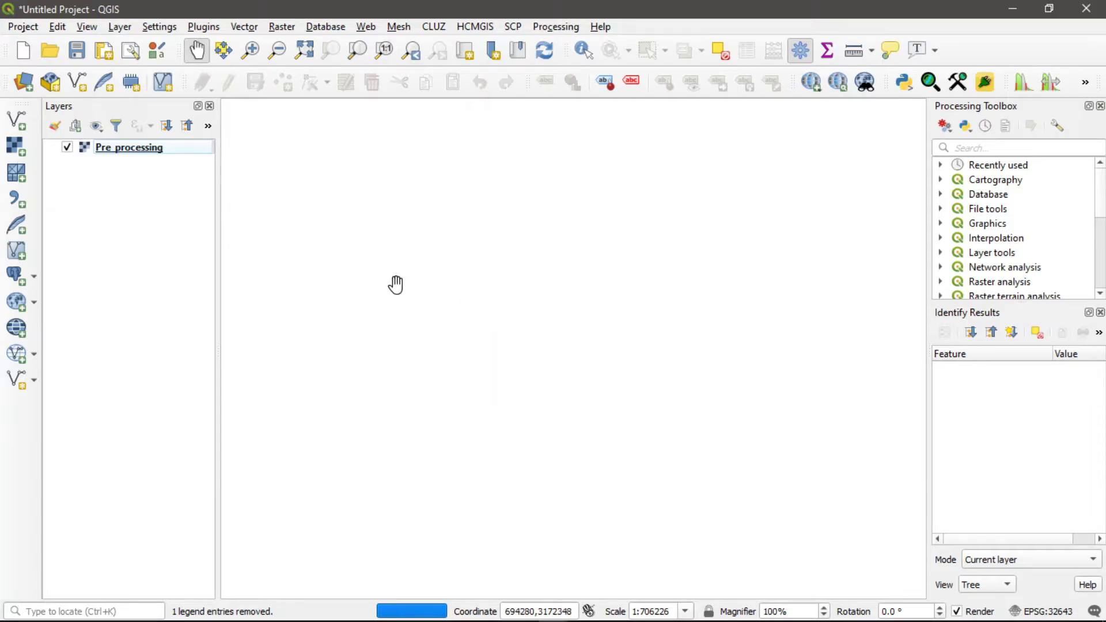
{"action": "right_click", "coordinate": [119, 146]}
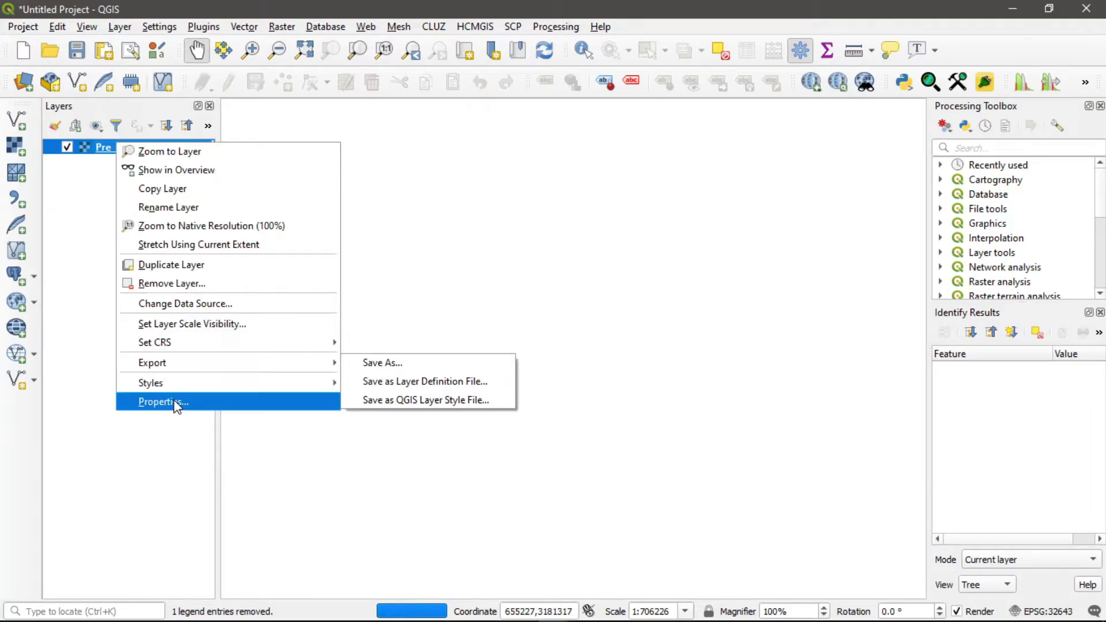
{"action": "left_click", "coordinate": [176, 405]}
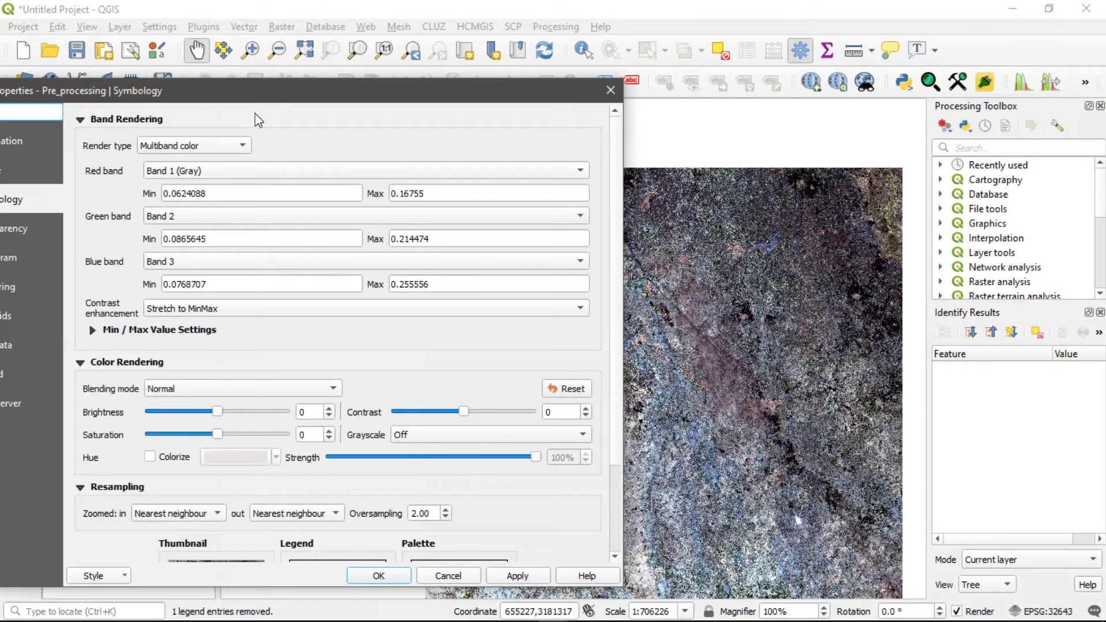
{"action": "left_click_drag", "start_coordinate": [262, 98], "coordinate": [511, 74]}
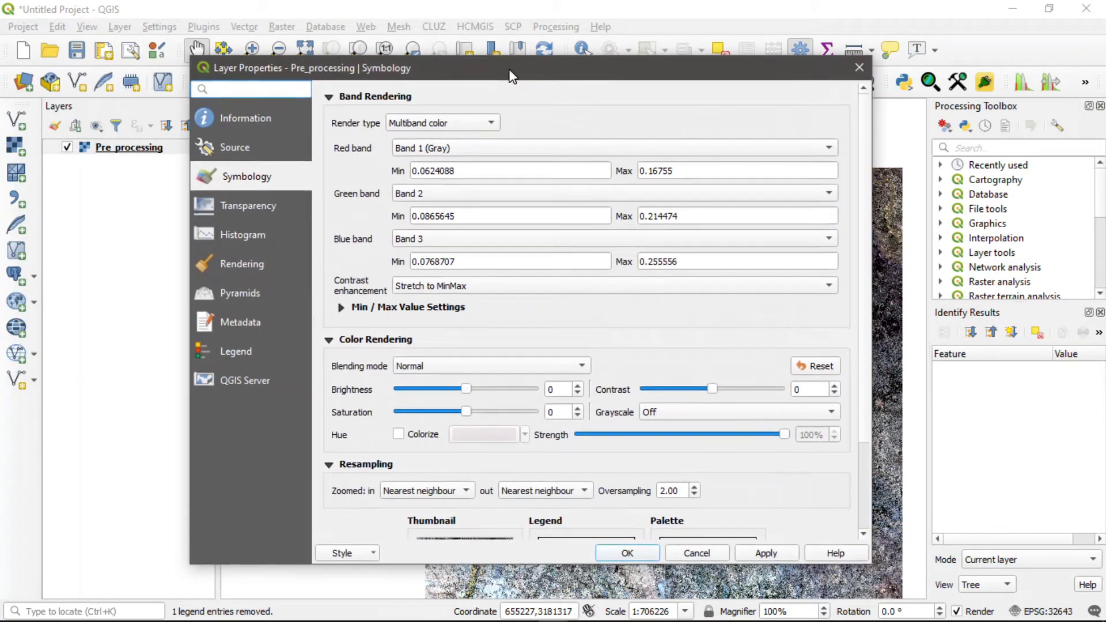
{"action": "left_click", "coordinate": [497, 151]}
{"action": "left_click", "coordinate": [500, 199]}
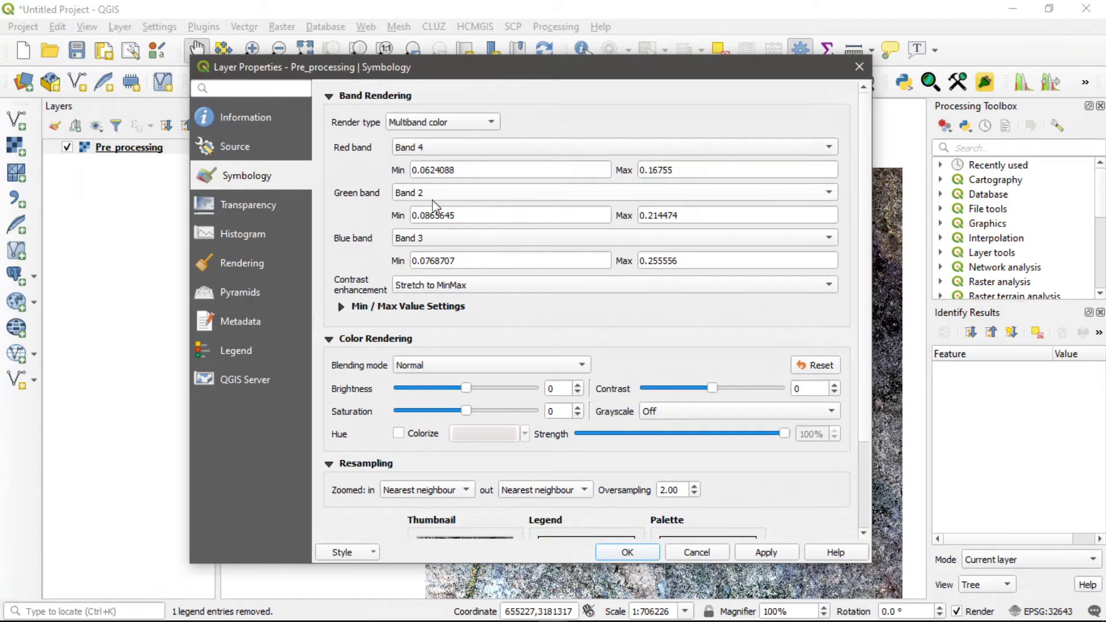
{"action": "left_click", "coordinate": [499, 200]}
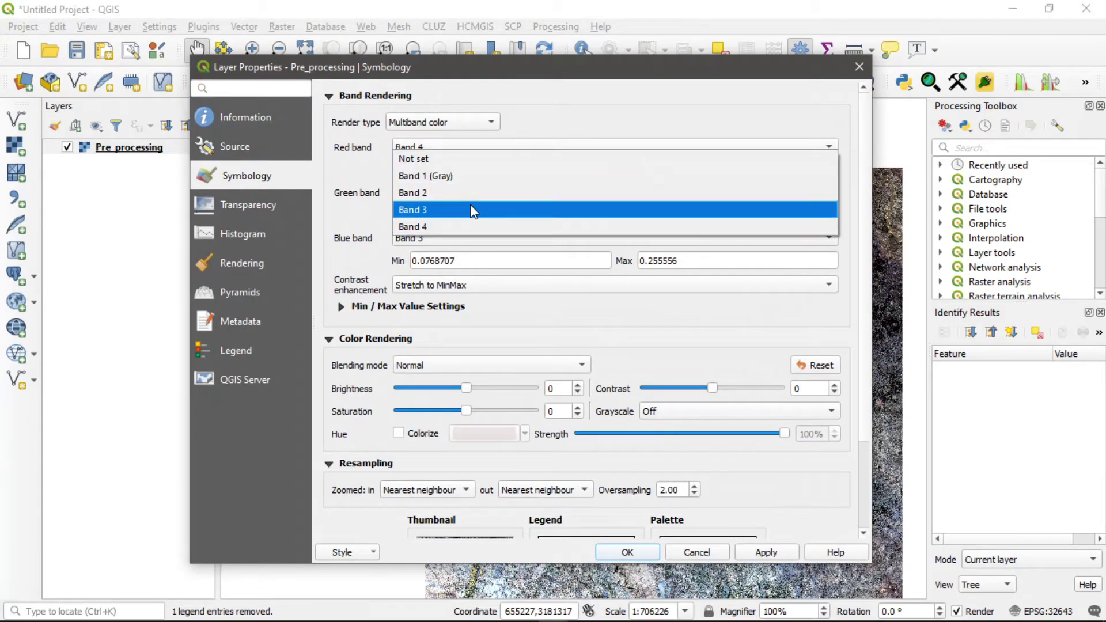
{"action": "left_click", "coordinate": [470, 208]}
{"action": "left_click", "coordinate": [469, 239]}
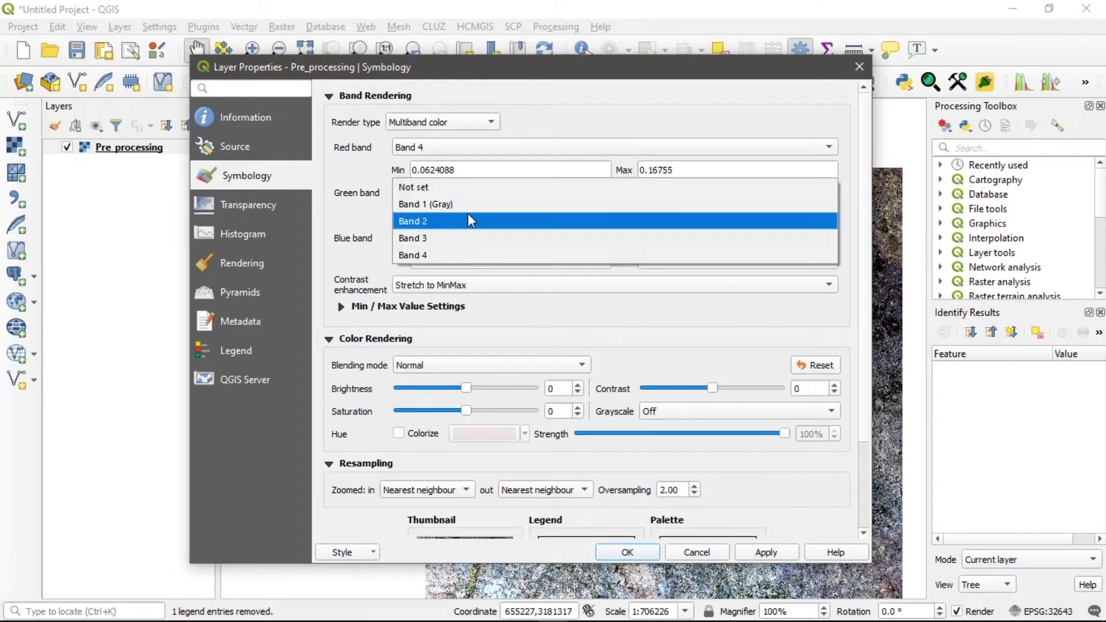
{"action": "left_click", "coordinate": [468, 214]}
{"action": "left_click", "coordinate": [757, 552]}
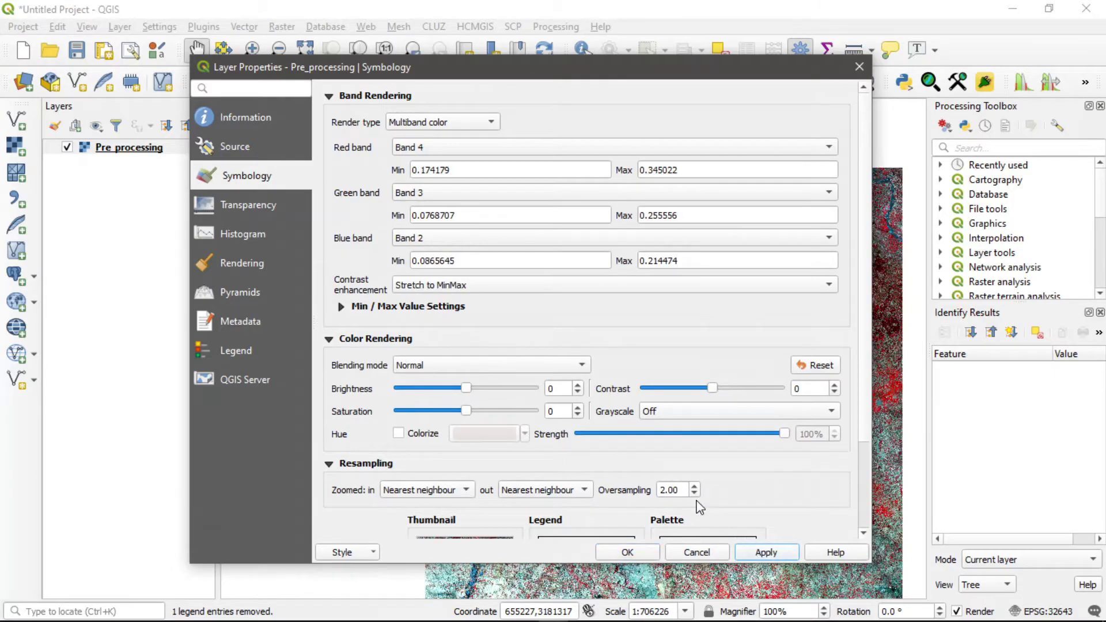
{"action": "left_click", "coordinate": [635, 557]}
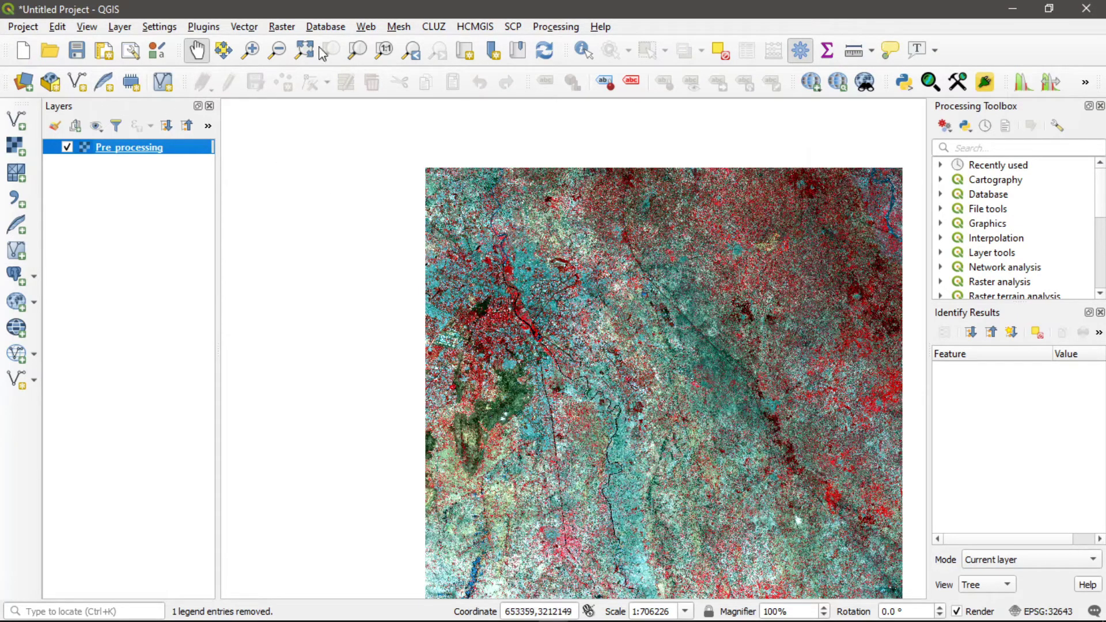
Examine the false-color composite as a whole and close up around the city and river in the scene's western part.
{"action": "left_click", "coordinate": [358, 50]}
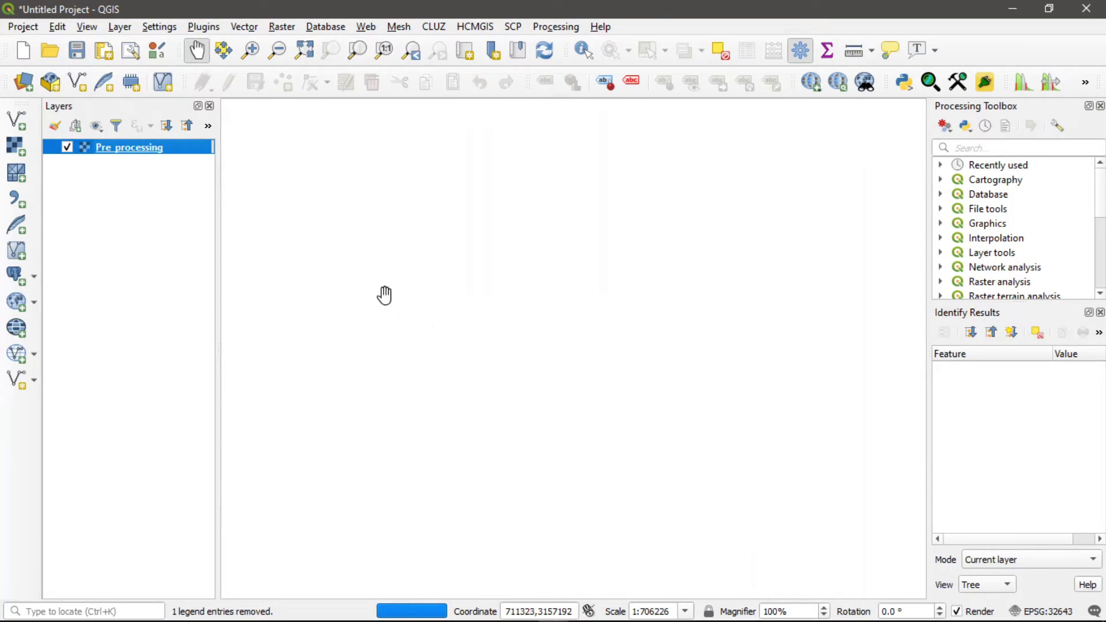
{"action": "left_click", "coordinate": [250, 50]}
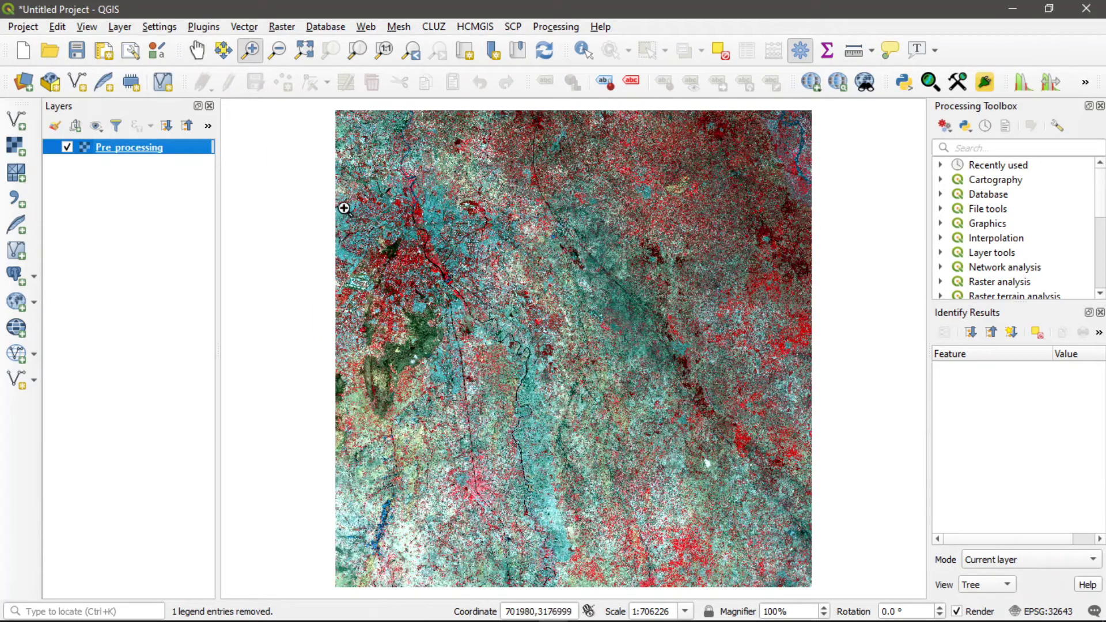
{"action": "left_click_drag", "start_coordinate": [343, 208], "coordinate": [546, 428]}
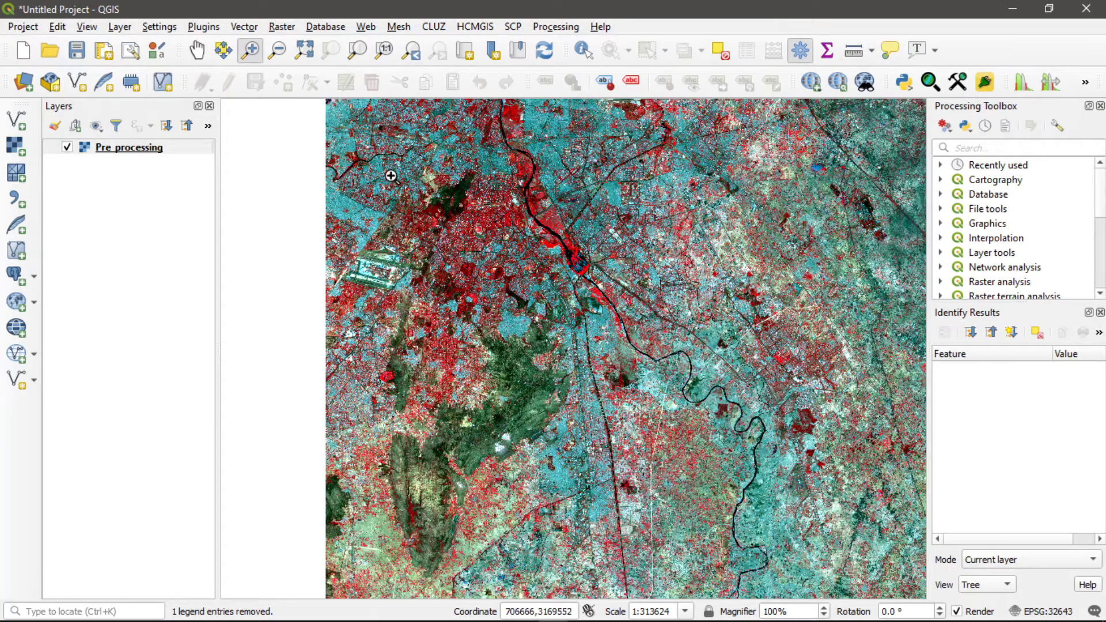
{"action": "left_click_drag", "start_coordinate": [395, 171], "coordinate": [544, 284]}
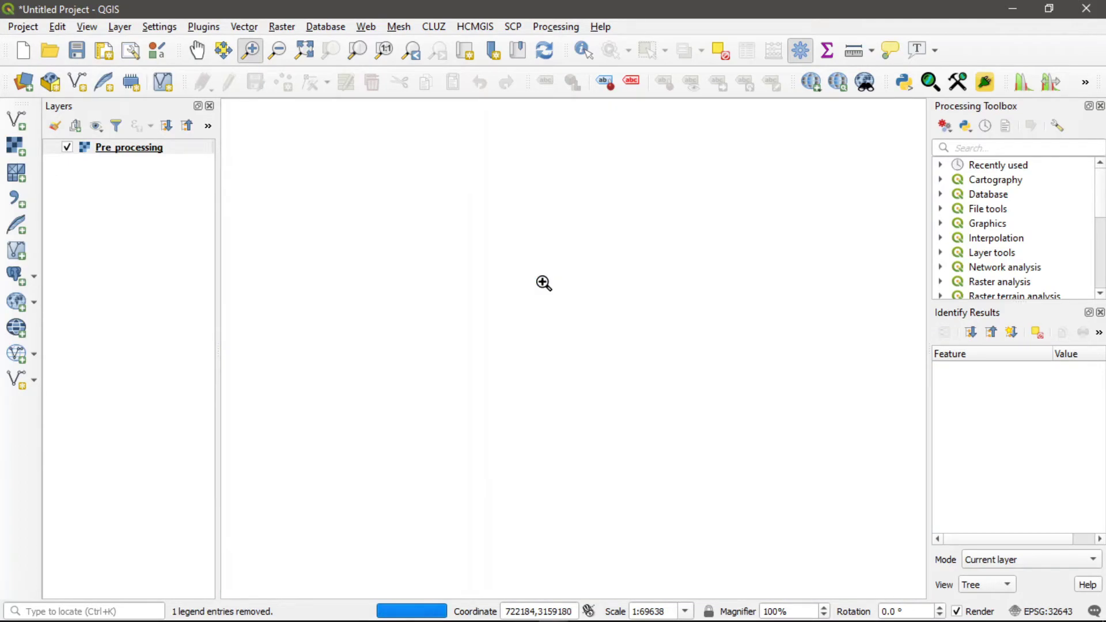